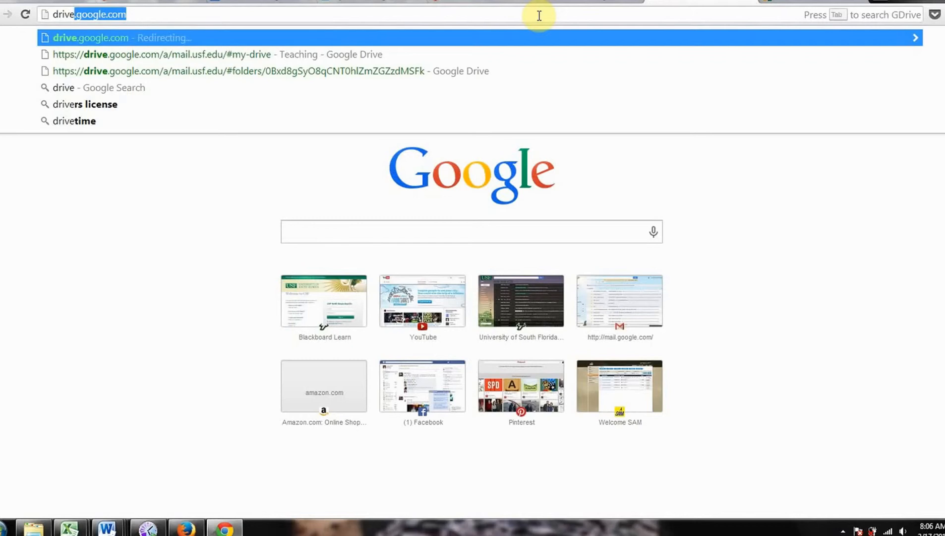
# - Open drive.google.com and create a new folder named ENC2210 in My Drive
pyautogui.press('Return')
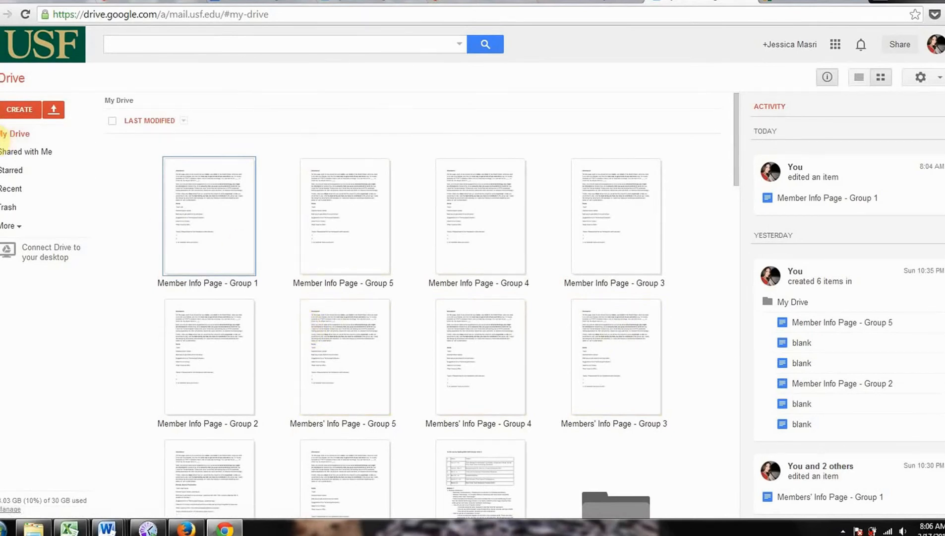
pyautogui.click(2, 134)
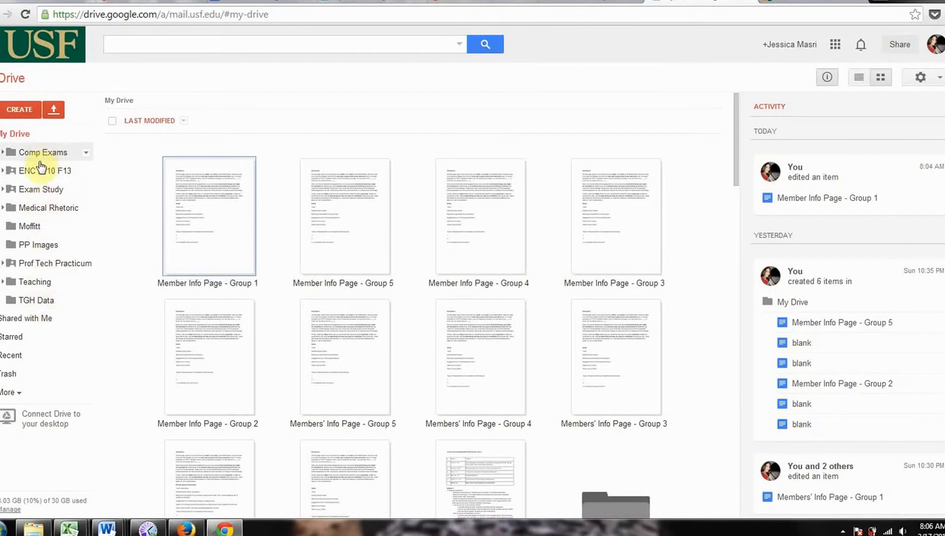
pyautogui.click(28, 107)
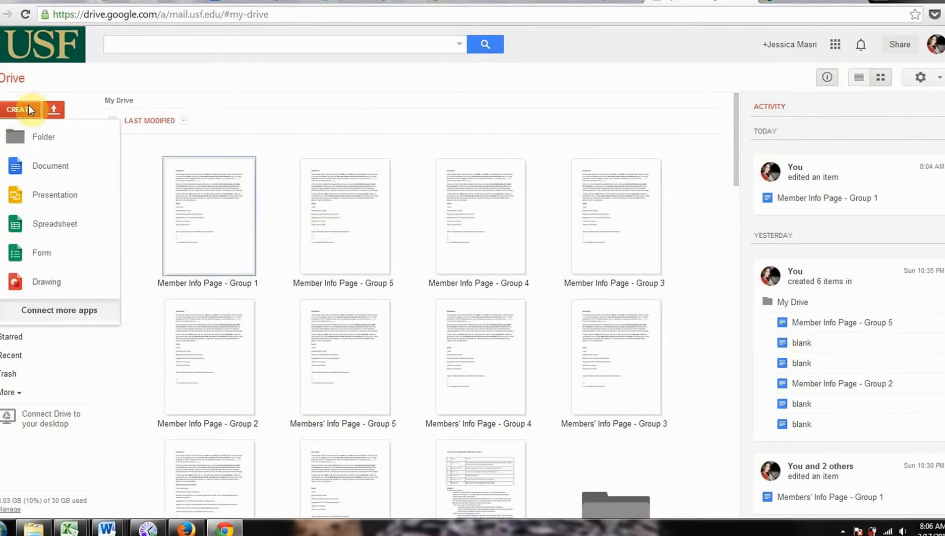
pyautogui.click(69, 143)
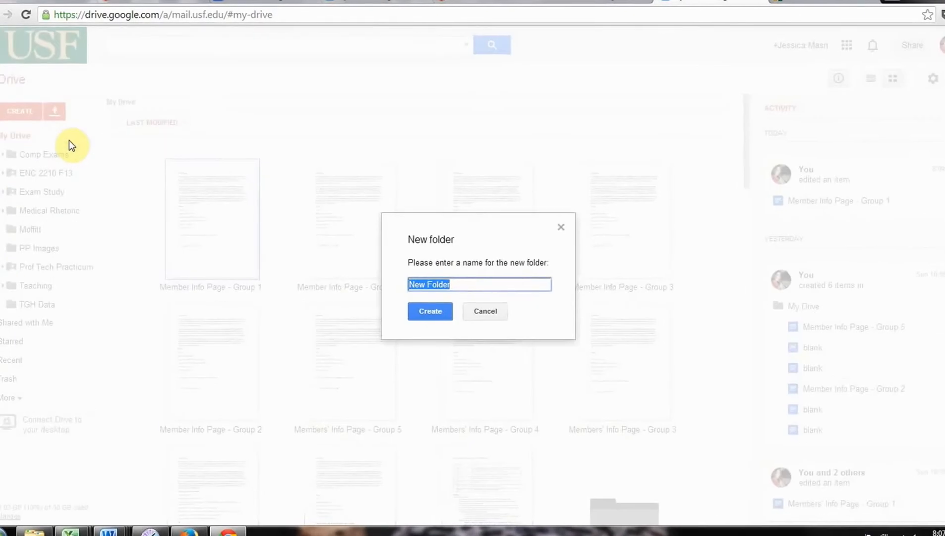
pyautogui.write('ENC2210')
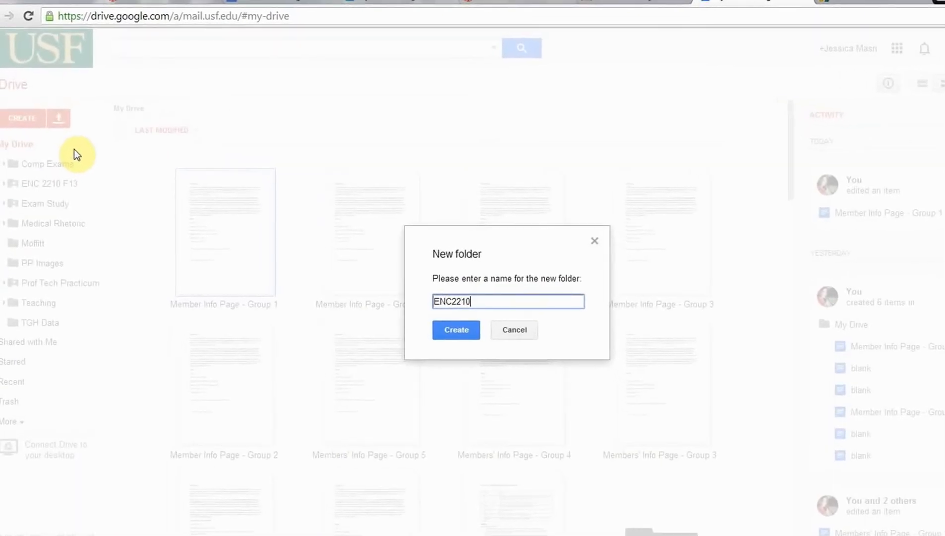
pyautogui.press('Return')
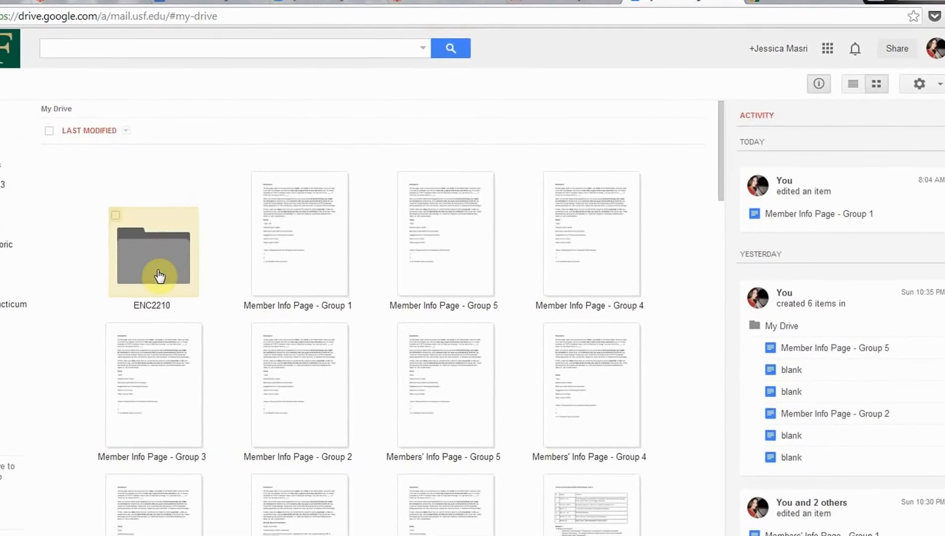
# - Open the ENC2210 folder and create a new text document inside it
pyautogui.click(1, 119)
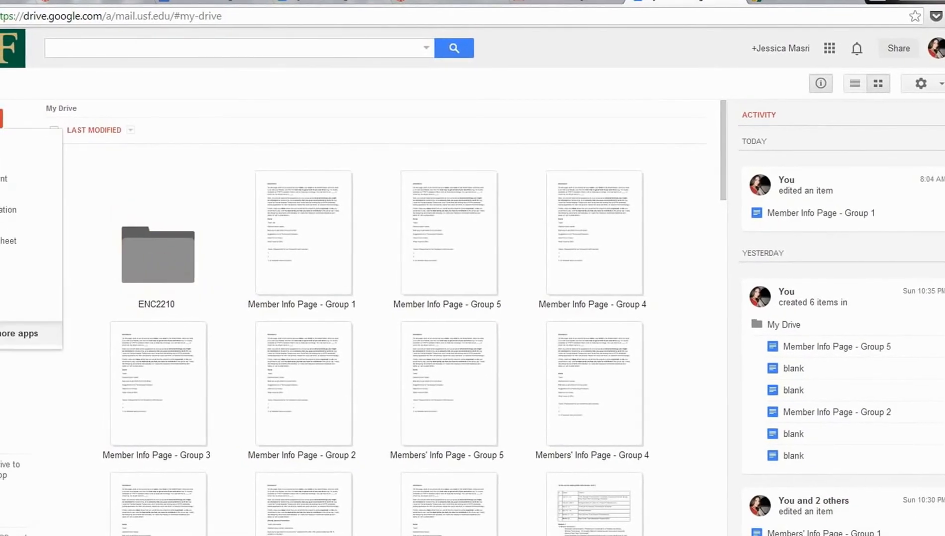
pyautogui.doubleClick(160, 270)
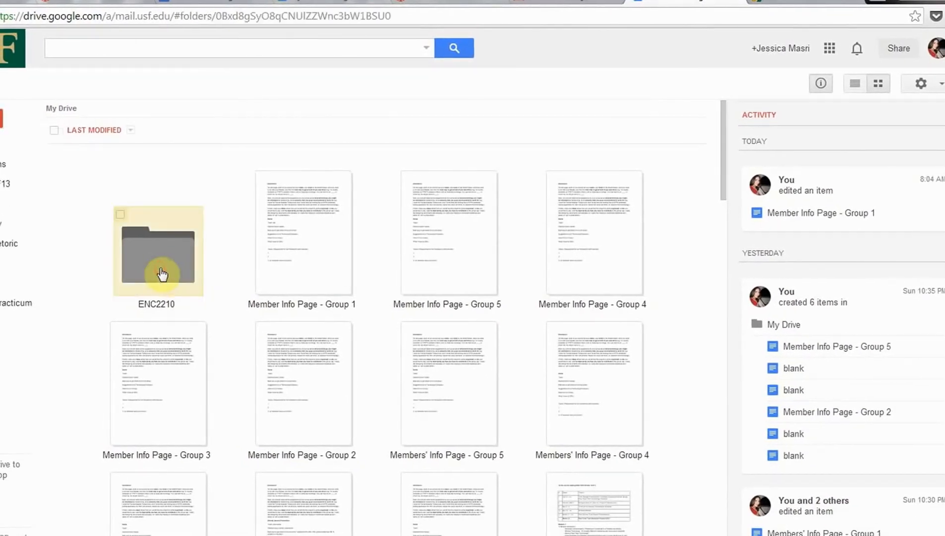
pyautogui.click(1, 119)
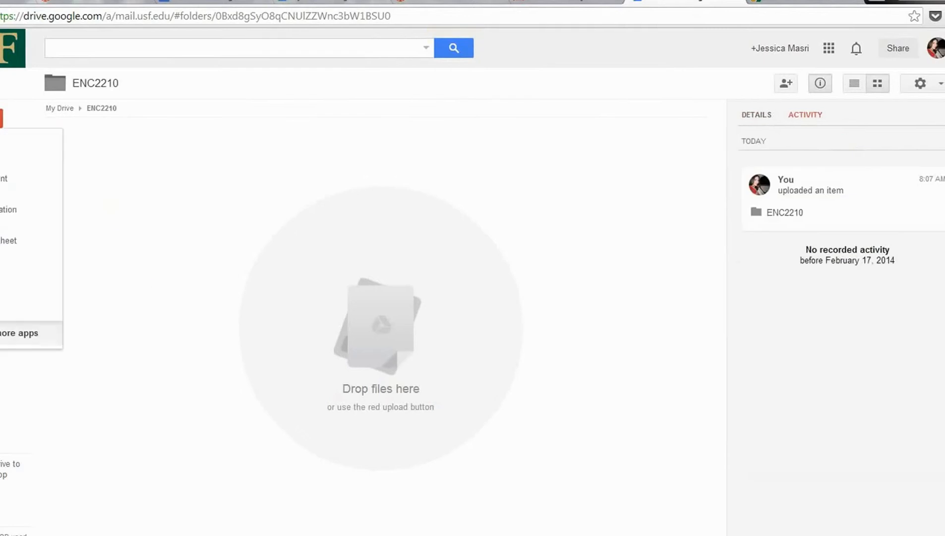
pyautogui.click(2, 180)
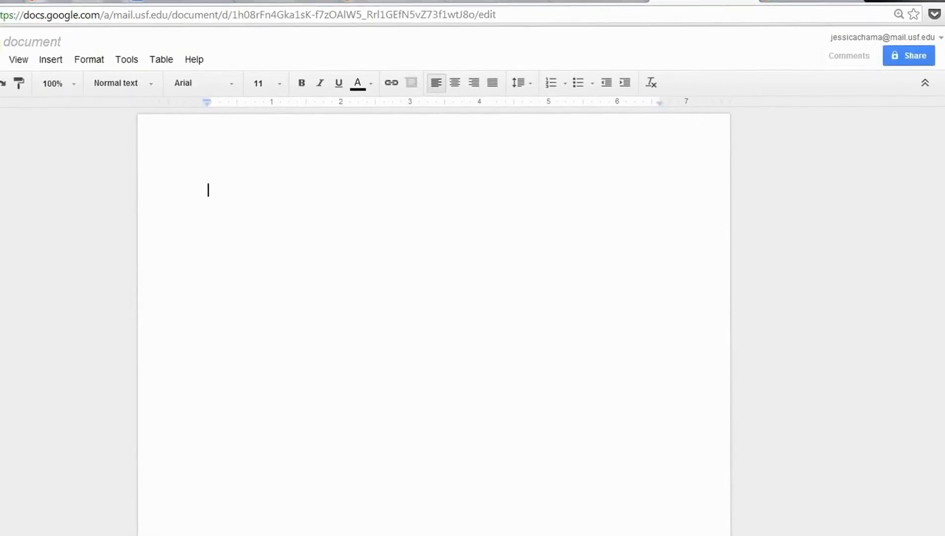
# - Rename the untitled document as "Tech Research Project-Backgrounder Outline"
pyautogui.click(10, 42)
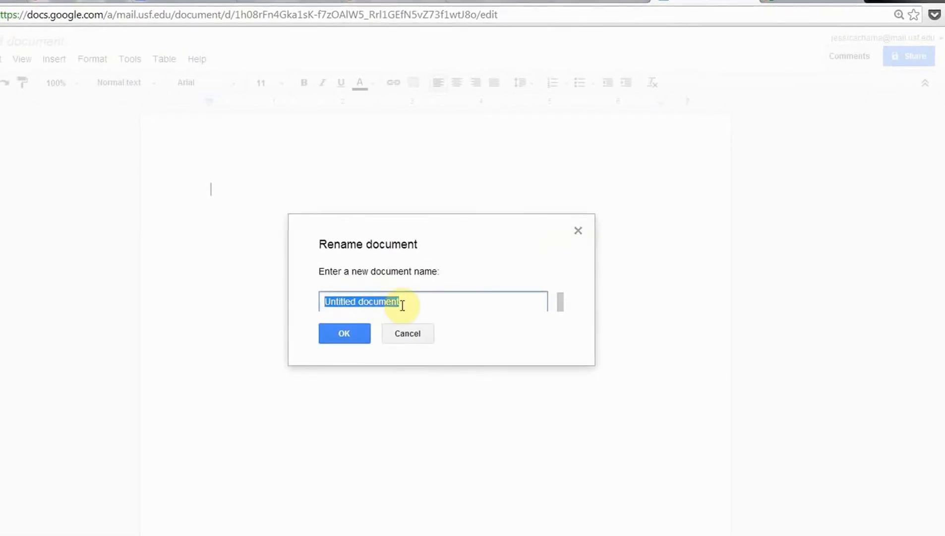
pyautogui.write('Tech Rese')
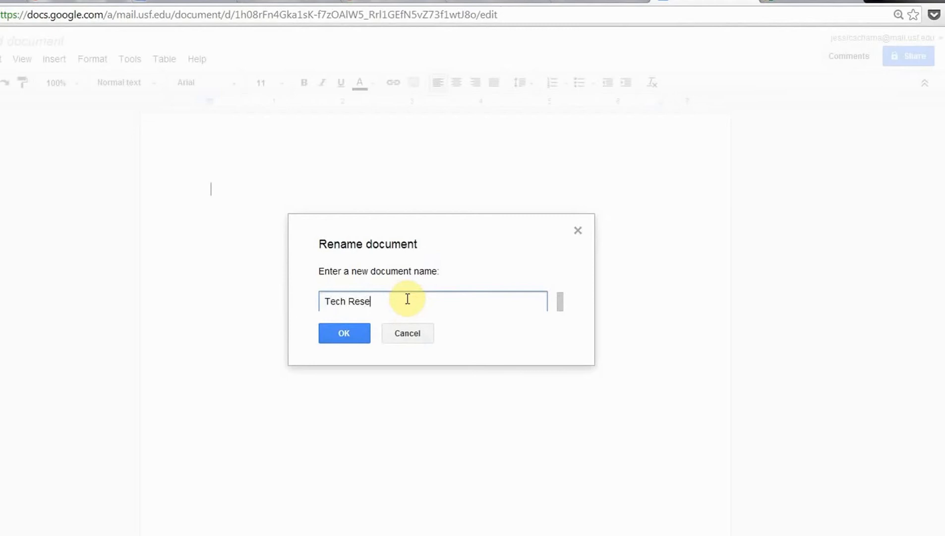
pyautogui.write('arch Project-Backgrounder')
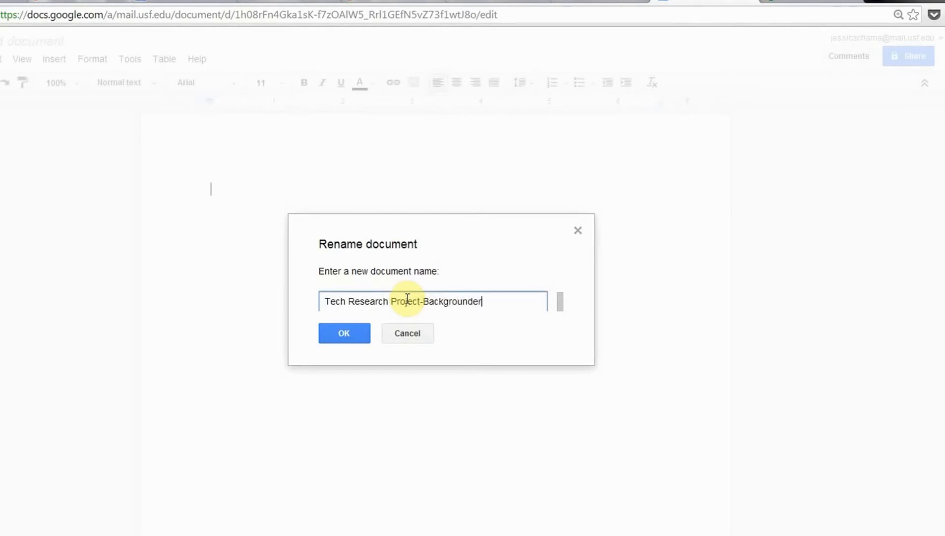
pyautogui.write(' Outline')
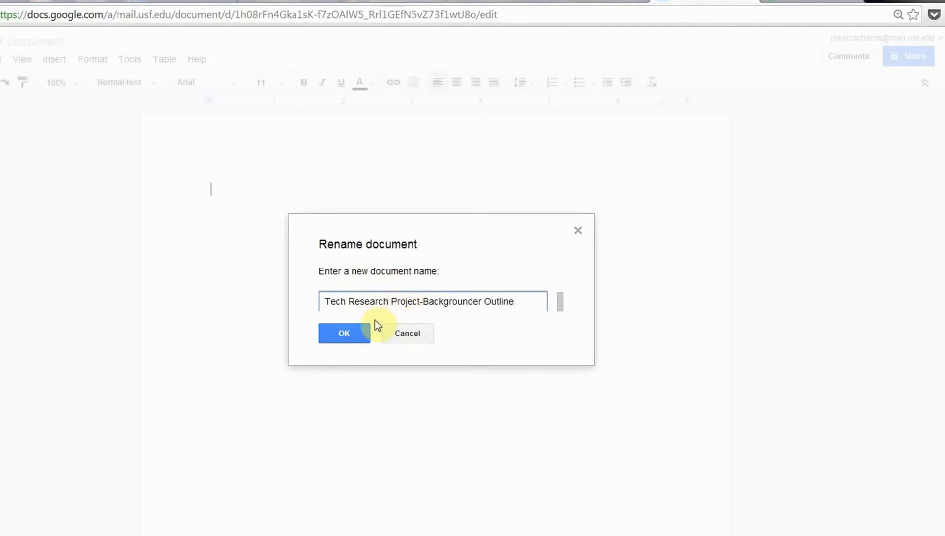
pyautogui.click(346, 335)
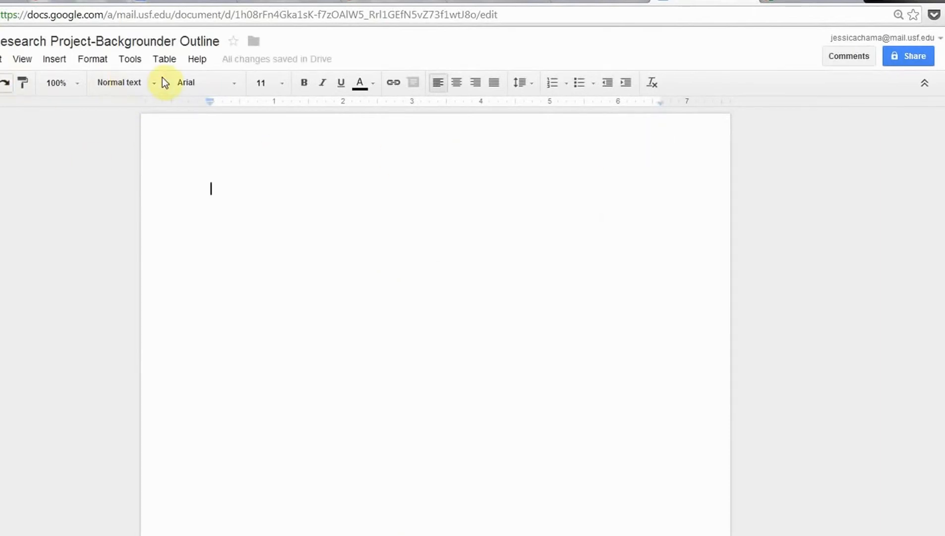
# - Enter "Tech Research Project-Backgrounder Outline" in the Title style as the document's first line and start a new line below
pyautogui.click(341, 82)
pyautogui.click(148, 83)
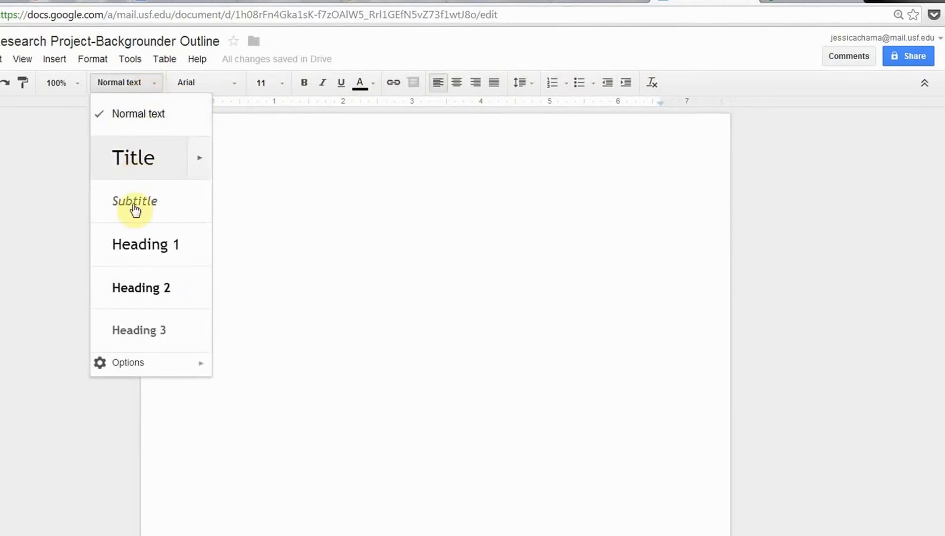
pyautogui.click(140, 156)
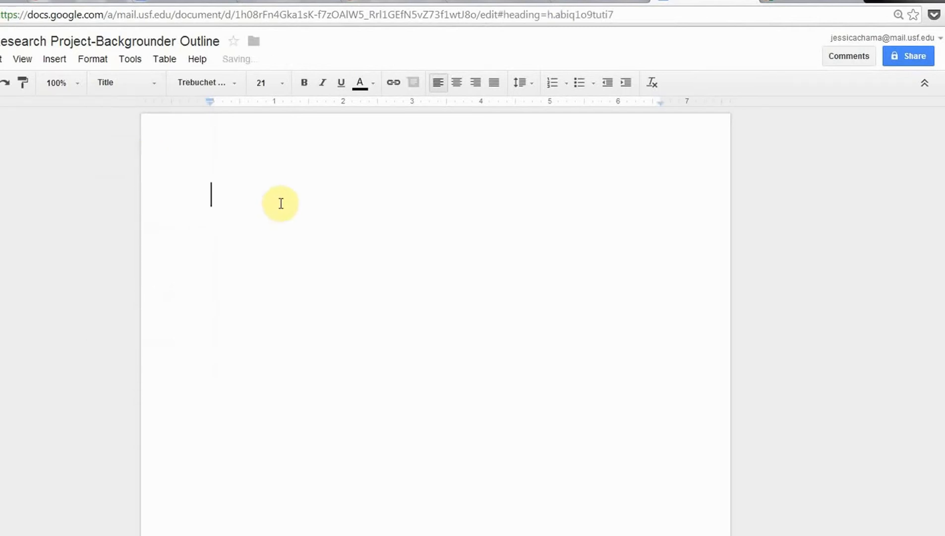
pyautogui.write('Tech Research ')
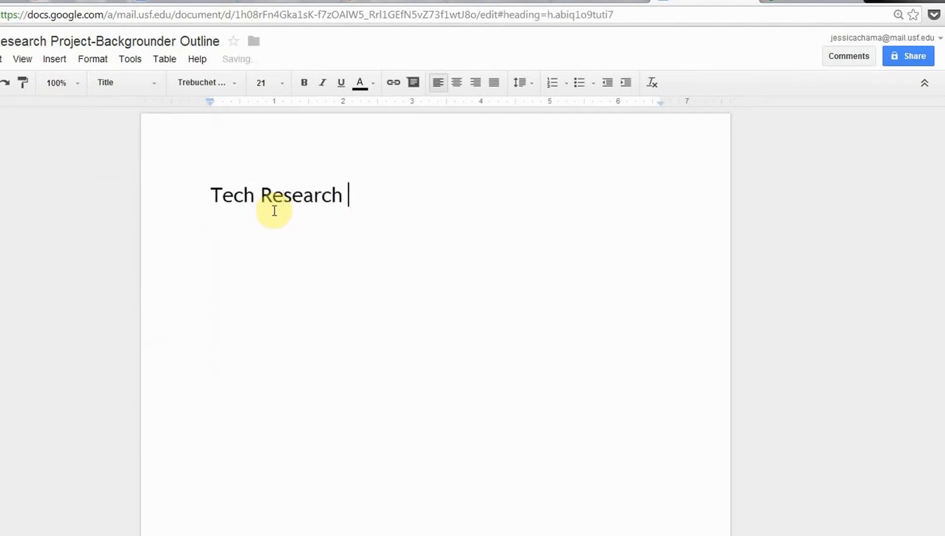
pyautogui.write('Project-B')
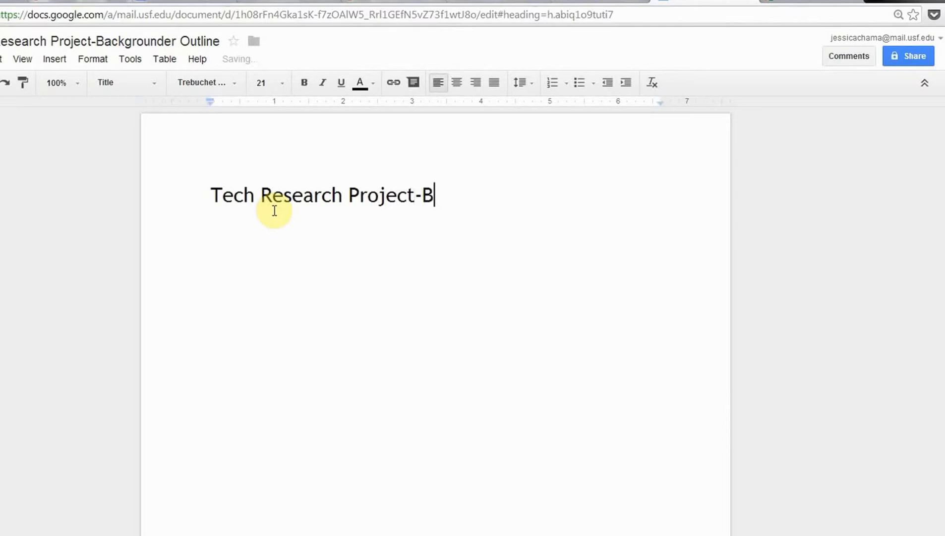
pyautogui.write('ackgrounde')
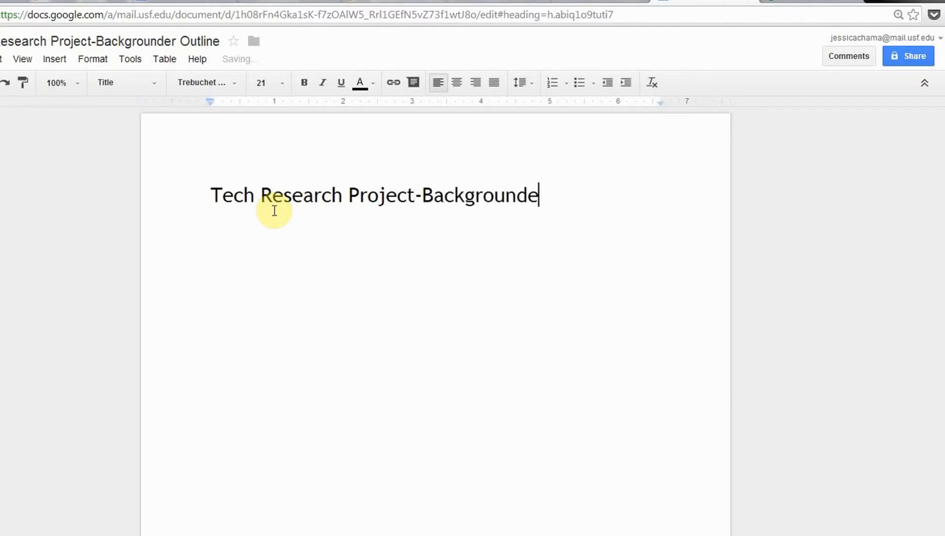
pyautogui.write('r Outline')
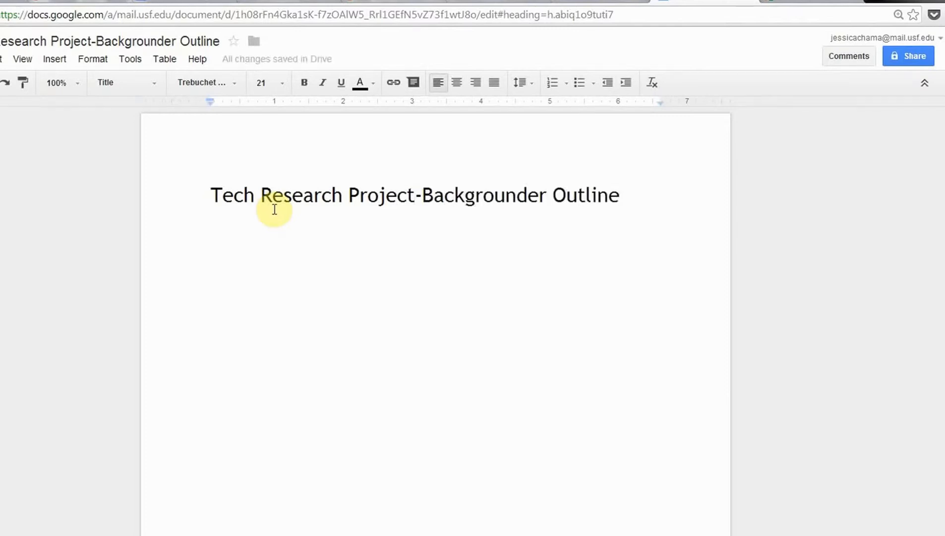
pyautogui.press('Return')
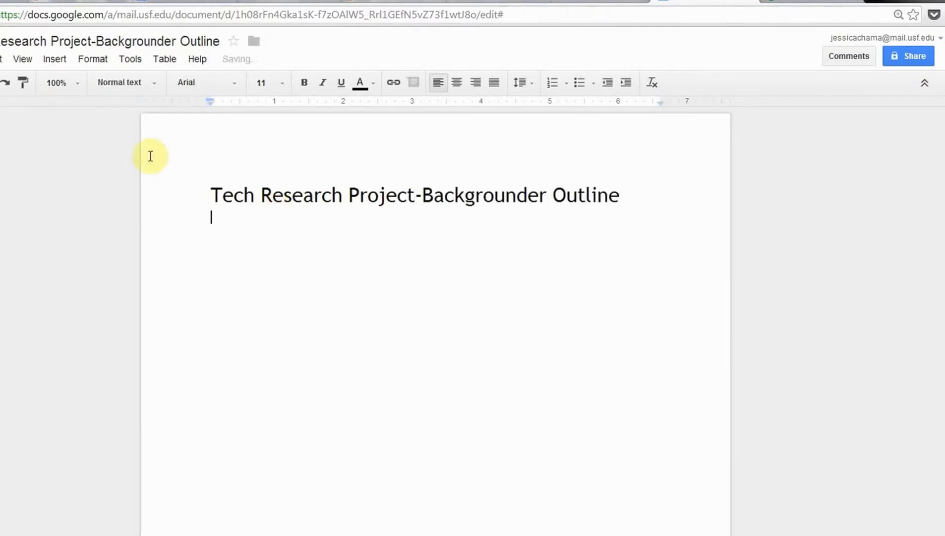
# - Break the title line before "Backgrounder Outline" and apply the Subtitle style to that second line
pyautogui.click(132, 81)
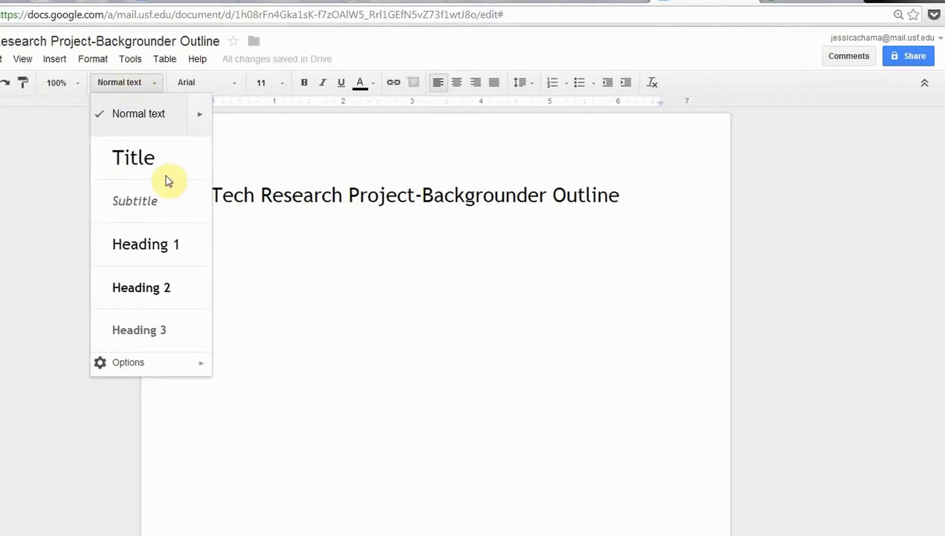
pyautogui.click(392, 308)
pyautogui.click(424, 195)
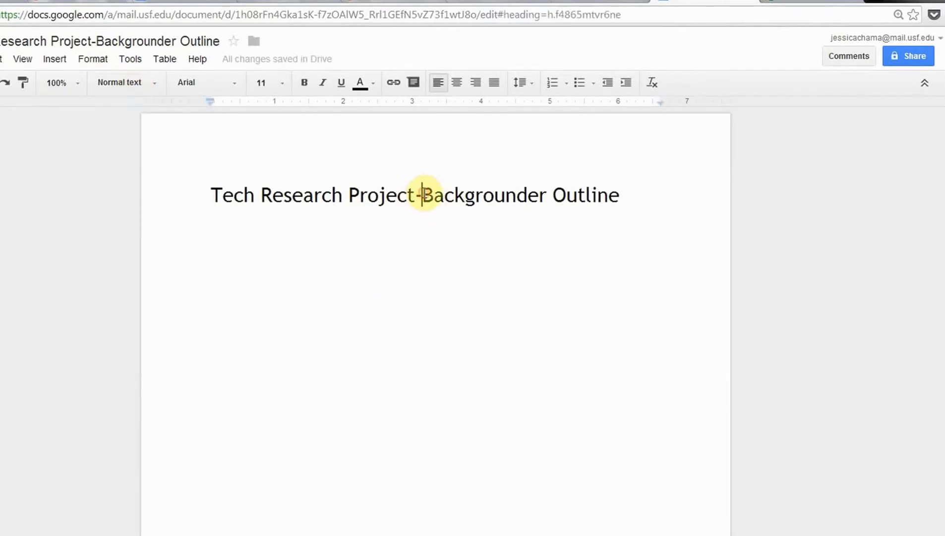
pyautogui.press('Return')
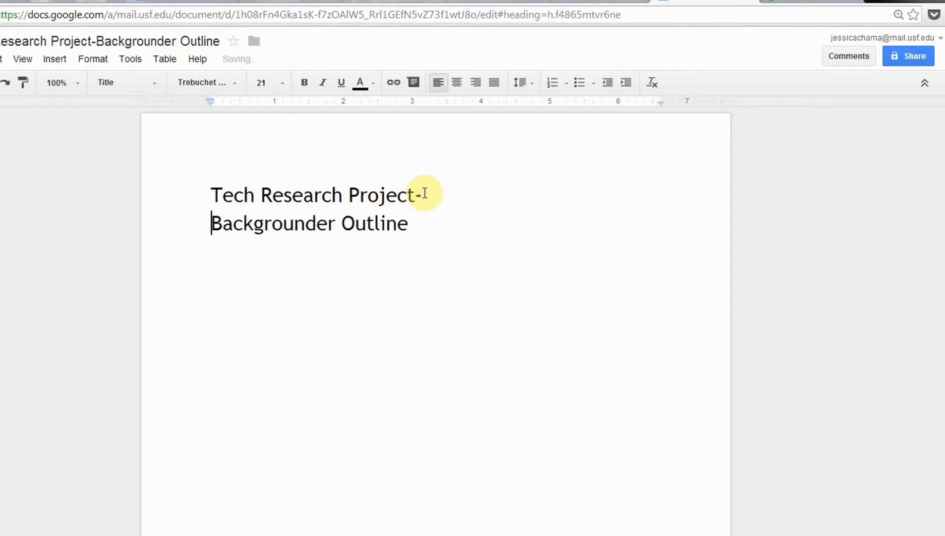
pyautogui.click(129, 82)
pyautogui.click(118, 201)
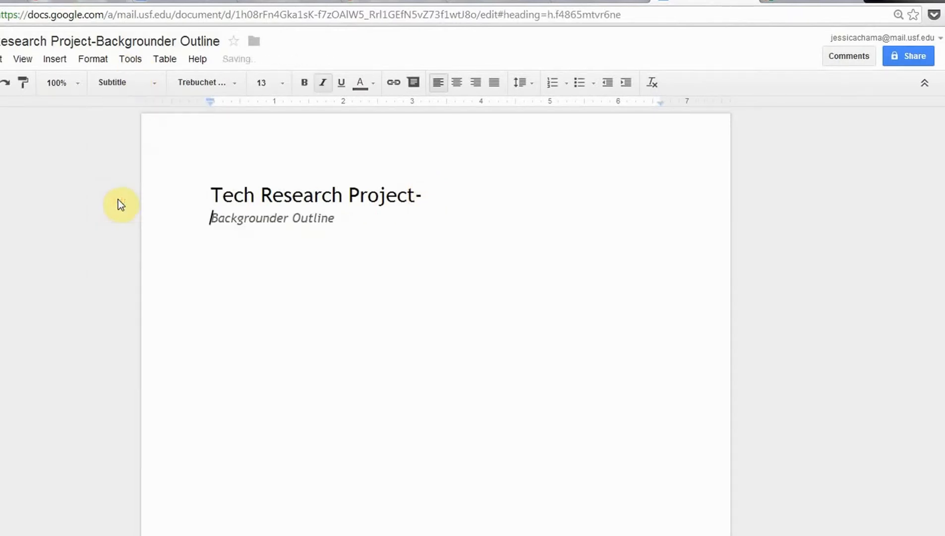
# - Add the normal-text line "Intro:" below the subtitle, followed by an empty line
pyautogui.click(340, 253)
pyautogui.press('Return')
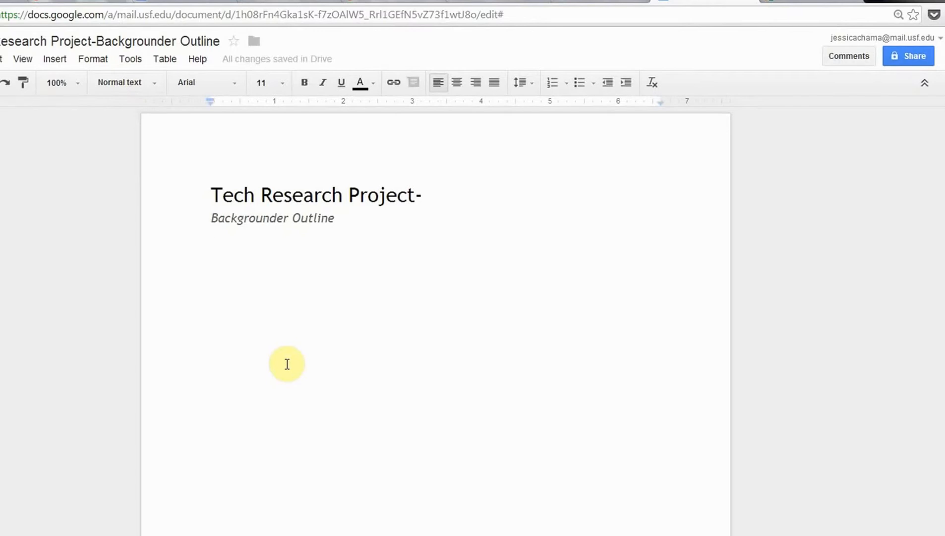
pyautogui.write('Intro')
pyautogui.press('BackSpace')
pyautogui.press('BackSpace')
pyautogui.press('BackSpace')
pyautogui.press('BackSpace')
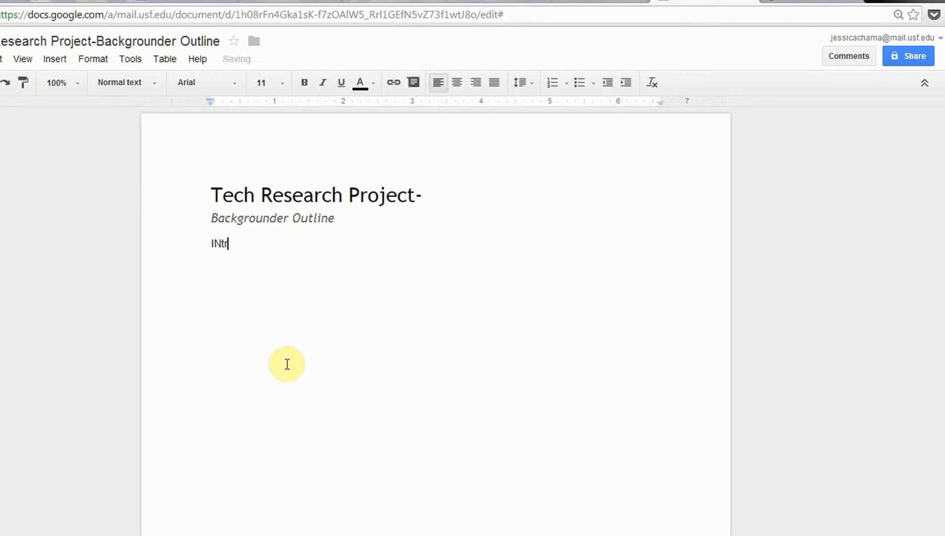
pyautogui.write('ntro:')
pyautogui.press('Return')
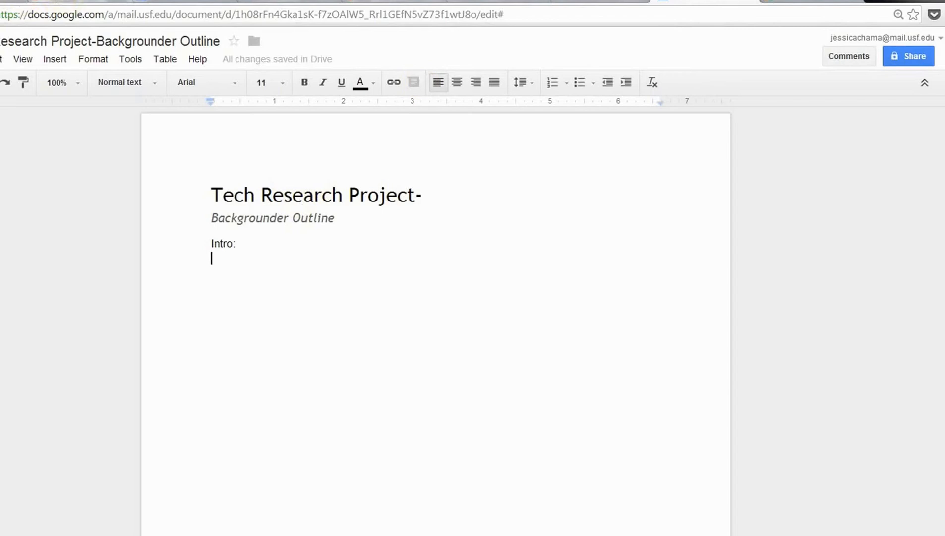
# - Open the document's sharing settings and start an invitation for new collaborators
pyautogui.click(910, 57)
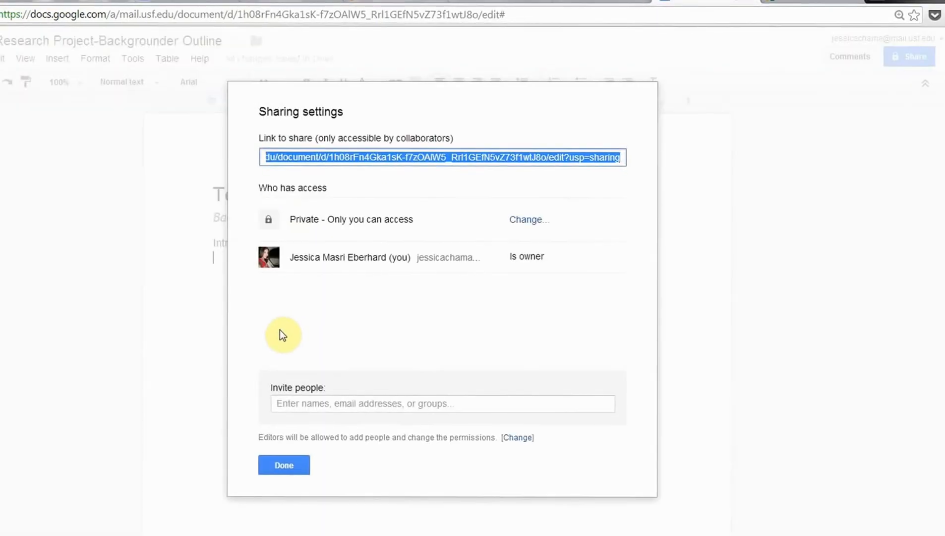
pyautogui.click(320, 405)
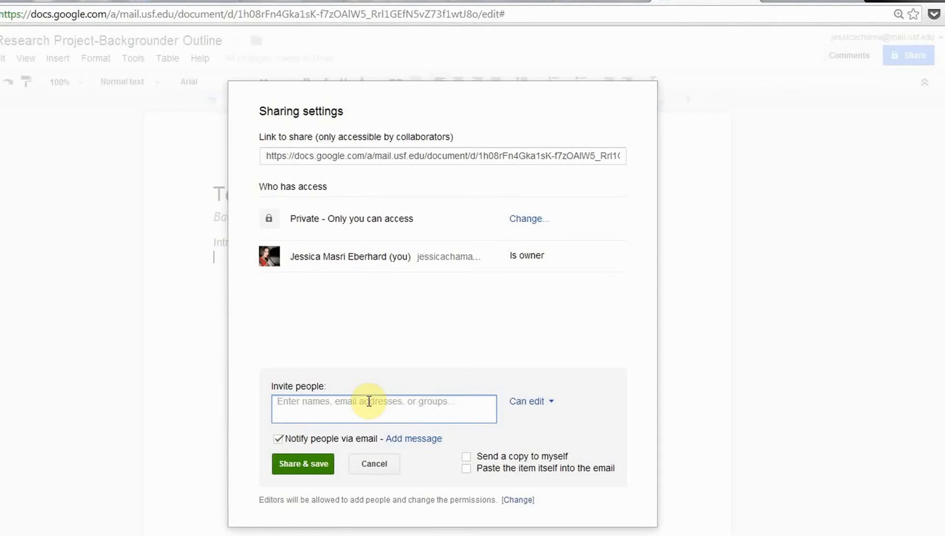
pyautogui.write('mox')
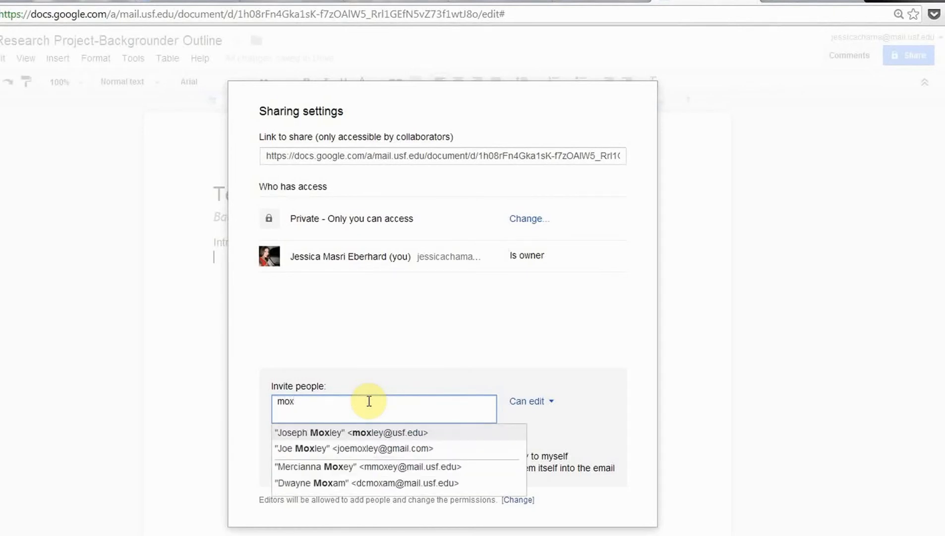
pyautogui.press('Down')
pyautogui.press('BackSpace')
pyautogui.press('BackSpace')
pyautogui.press('BackSpace')
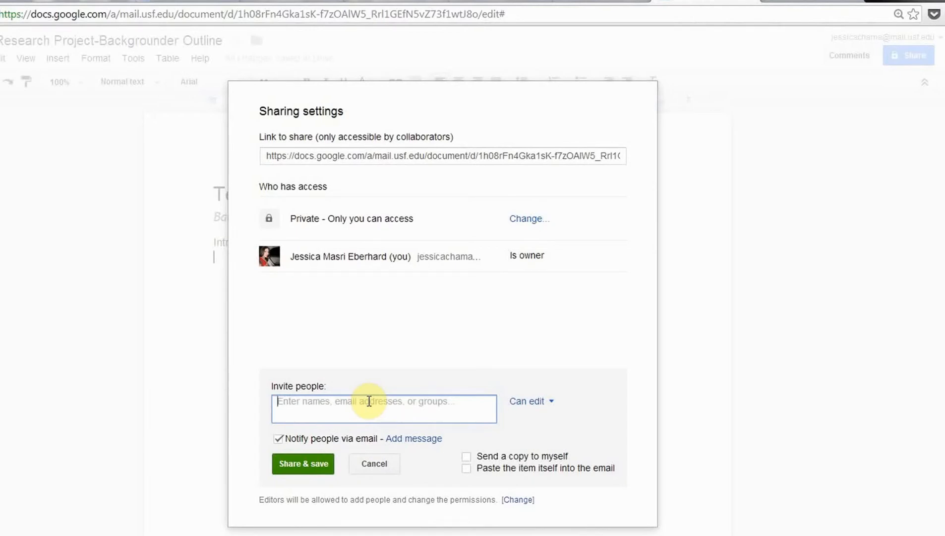
# - Add the collaborator's Gmail address to the invitation, keeping the permission at "Can edit"
pyautogui.write('jessi')
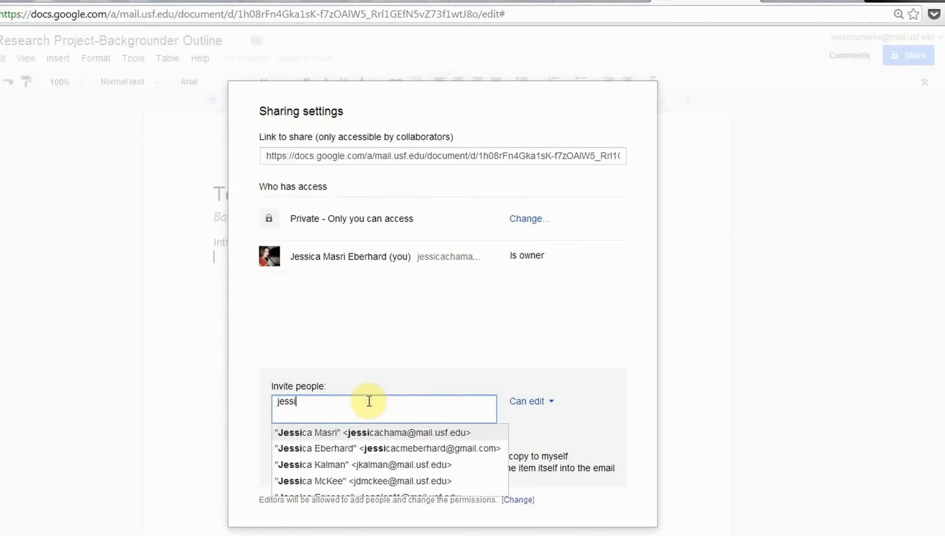
pyautogui.press('Down')
pyautogui.press('Down')
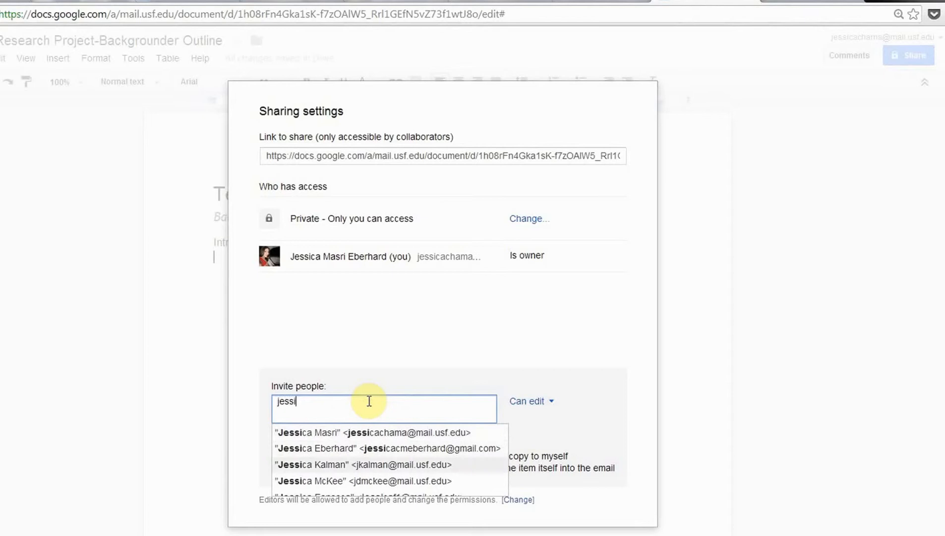
pyautogui.click(334, 448)
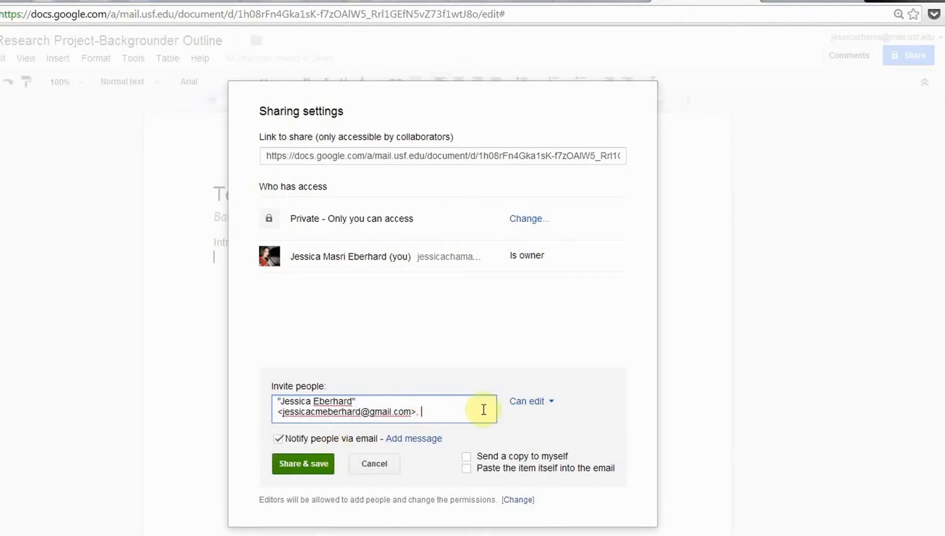
pyautogui.click(544, 404)
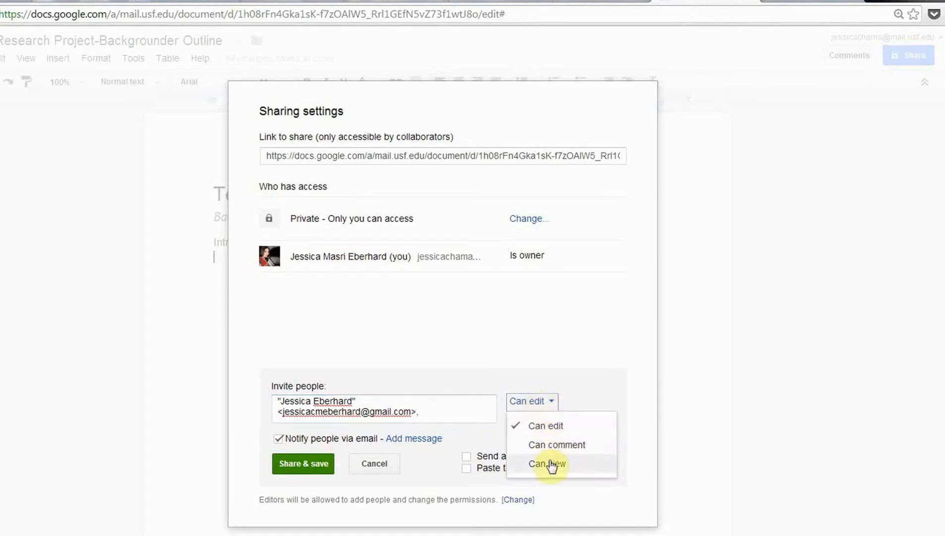
pyautogui.click(548, 403)
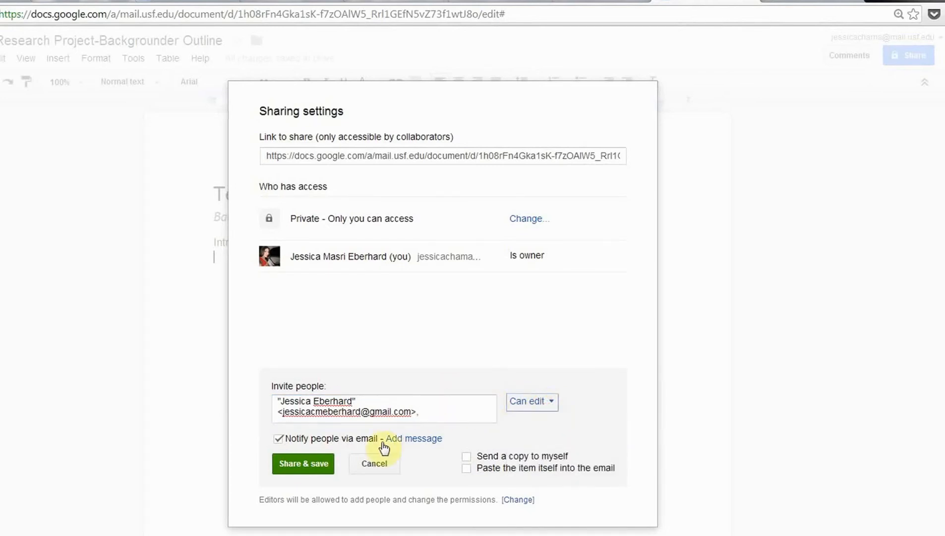
# - Add a message to the invitation reading "Hey! I created this Google Doc for us to brainstorm our backgrounder's outline/structure."
pyautogui.click(416, 439)
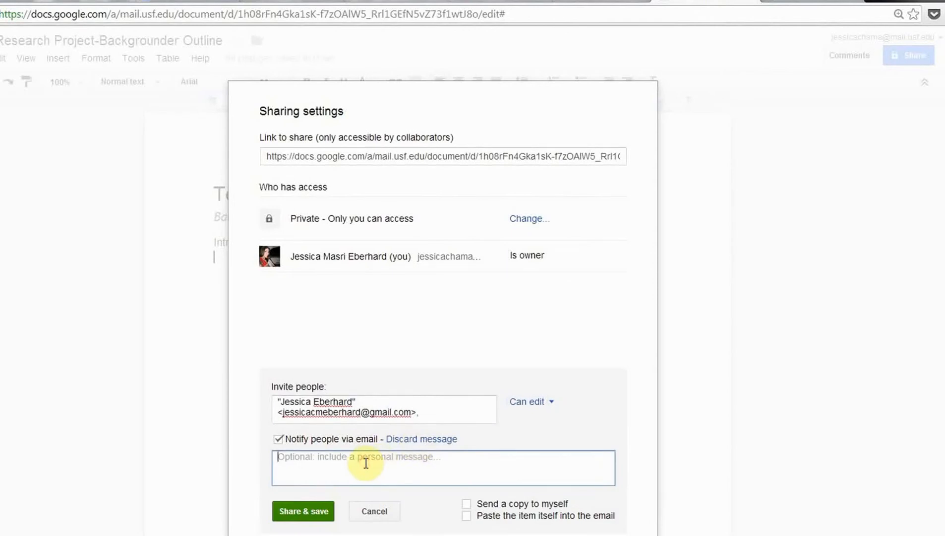
pyautogui.write('Hey! I created this')
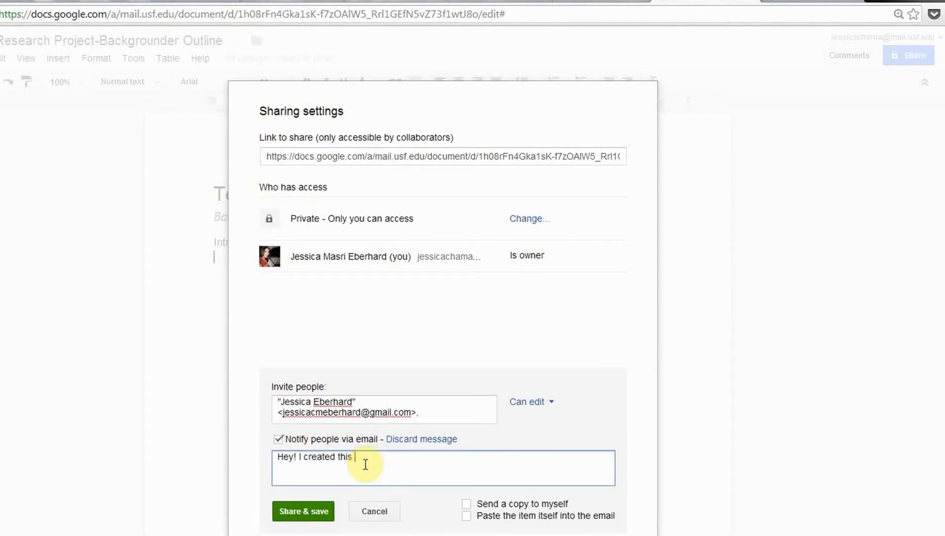
pyautogui.write(' Google Doc for us to brains')
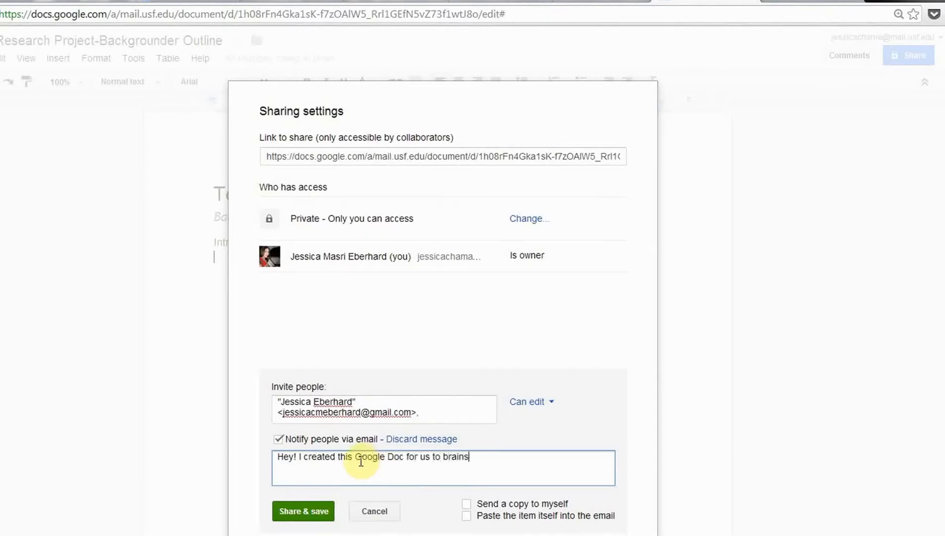
pyautogui.write("torm our backgrounder's outline/s")
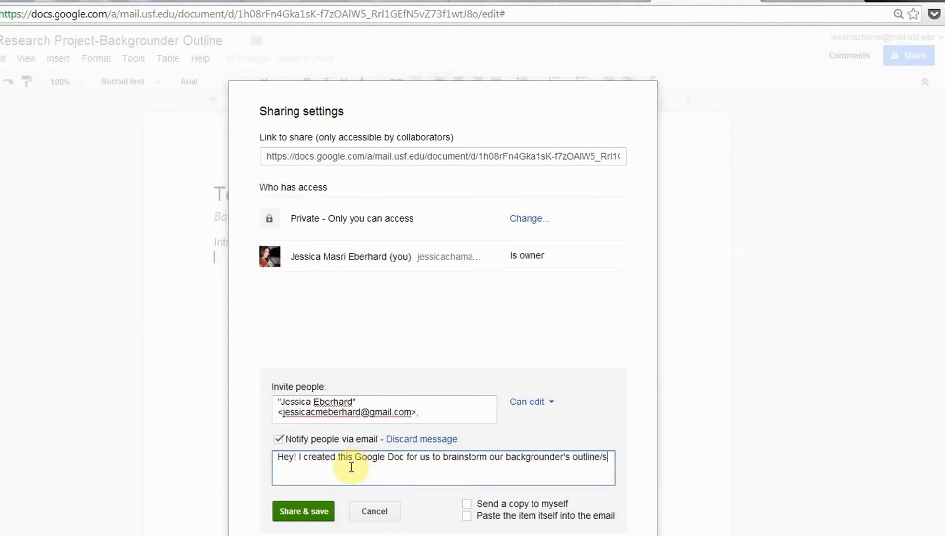
pyautogui.write('tructure.')
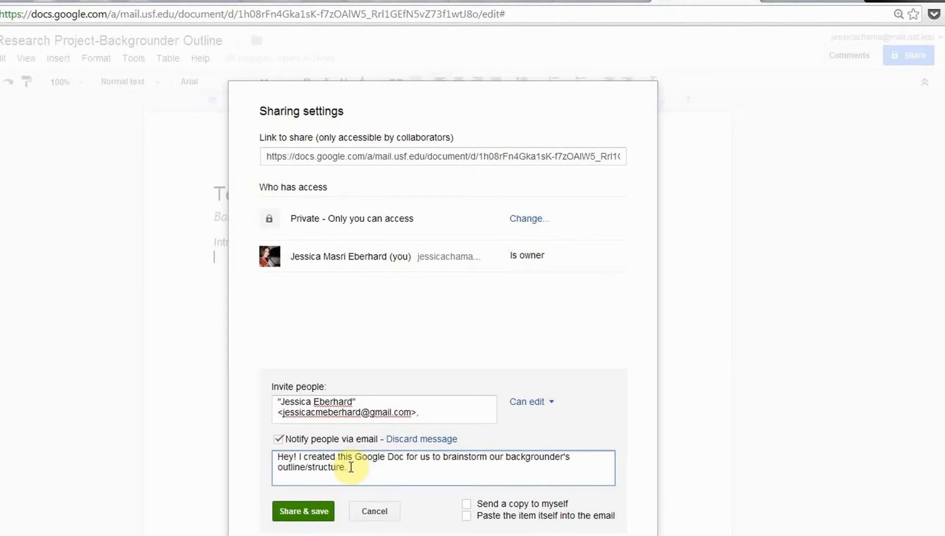
# - Continue the invitation message with "Comment and share by this Friday, as discussed in last meeting and recorded in minutes."
pyautogui.write(' Comment and share by ')
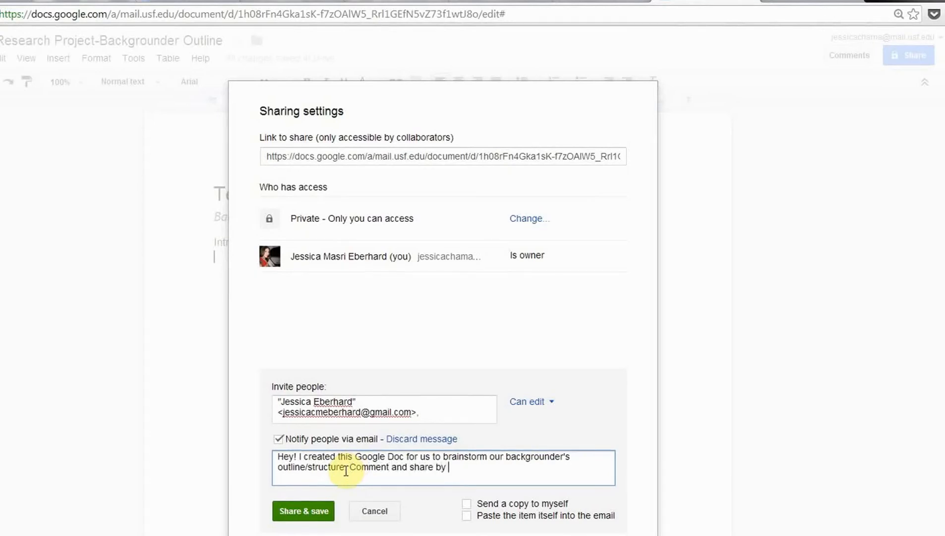
pyautogui.write('this Friday, as discussed in last')
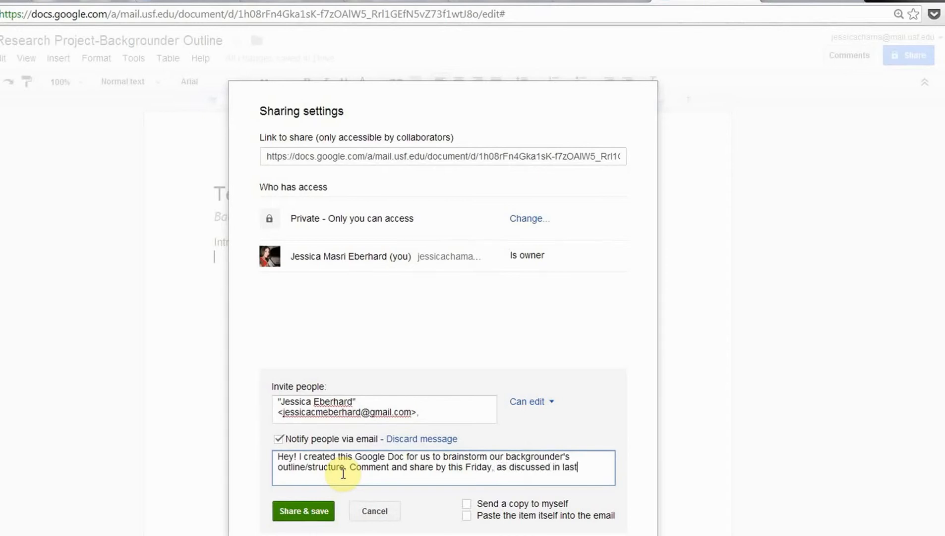
pyautogui.write('ing and recorded in minutes.')
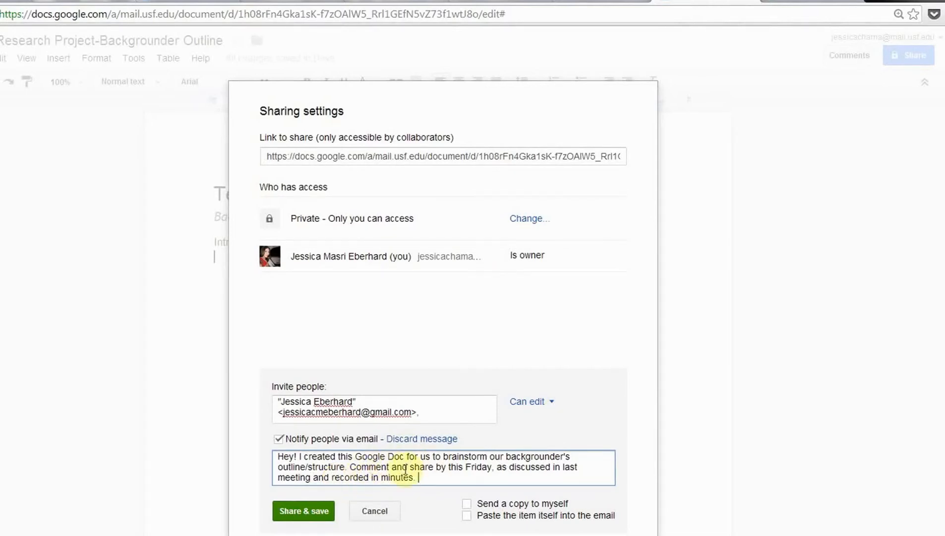
# - Send the invitation with a copy to oneself and the item pasted into the email, approving the outside recipient and closing the sharing settings
pyautogui.click(467, 504)
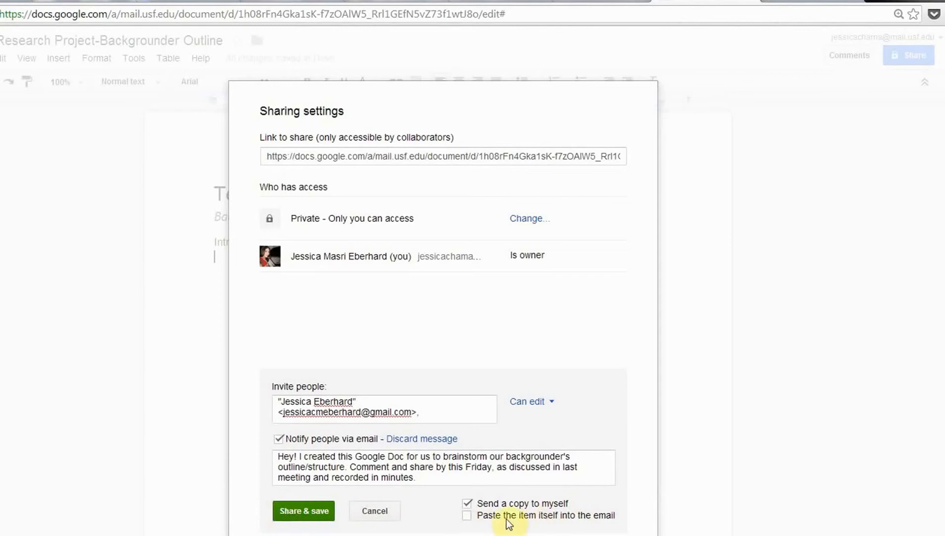
pyautogui.click(467, 515)
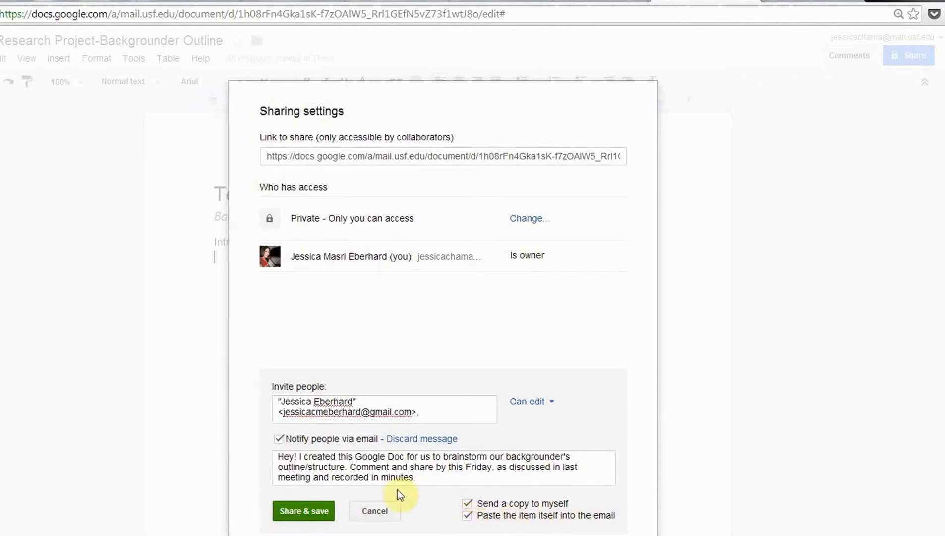
pyautogui.click(309, 511)
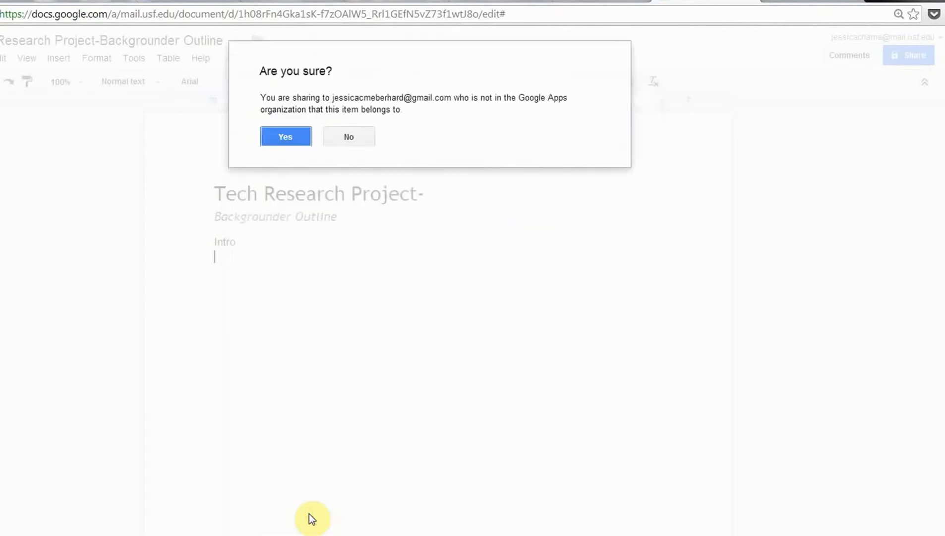
pyautogui.click(280, 139)
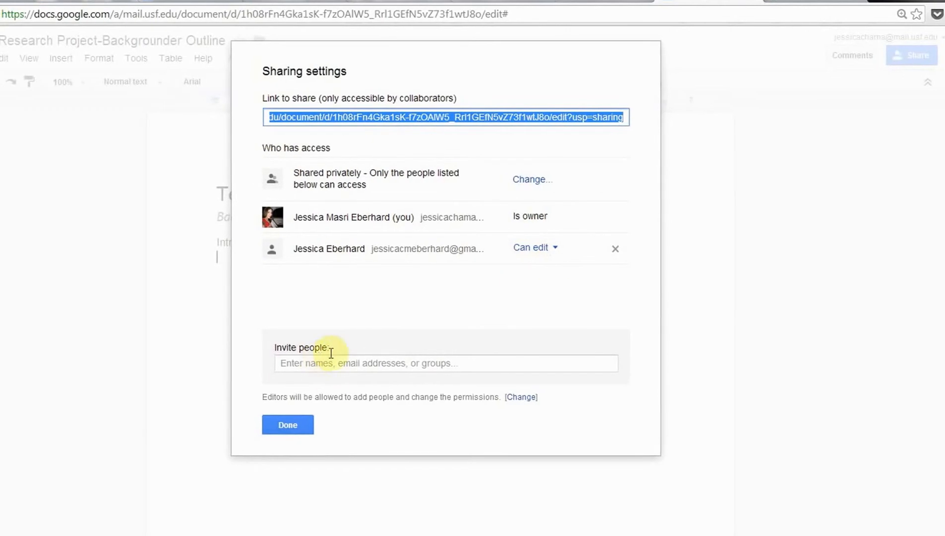
pyautogui.click(297, 427)
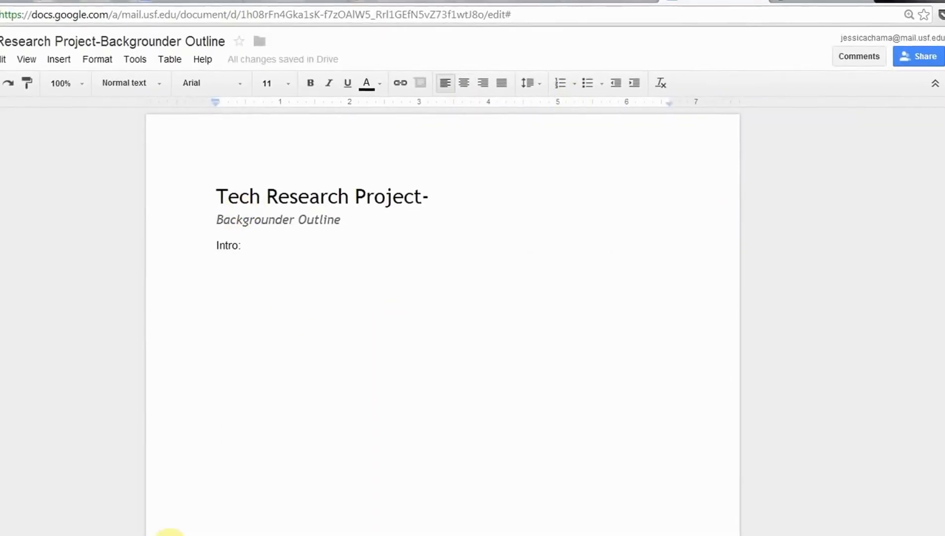
# - Switch to the collaborator's Gmail inbox, open the sharing email for the outline, and read its message and document snapshot
pyautogui.moveTo(146, 533)
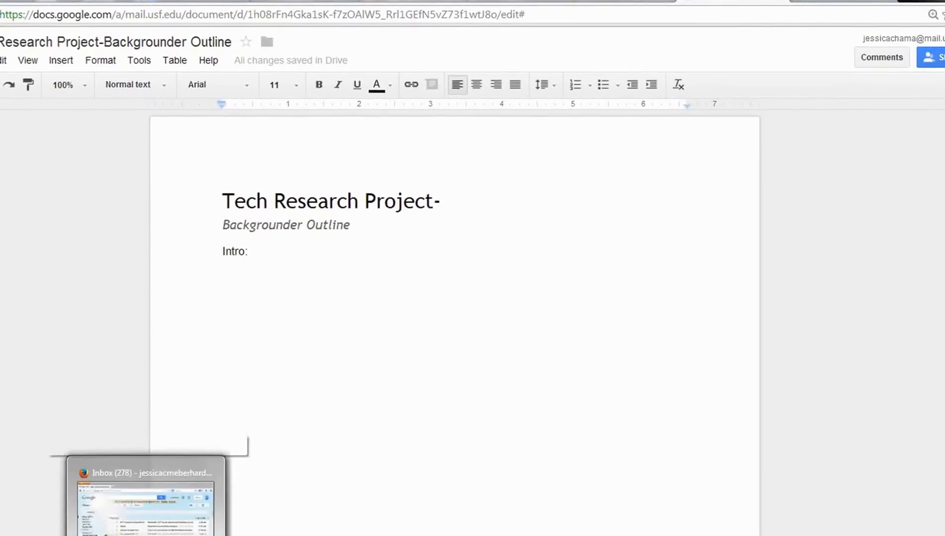
pyautogui.click(146, 531)
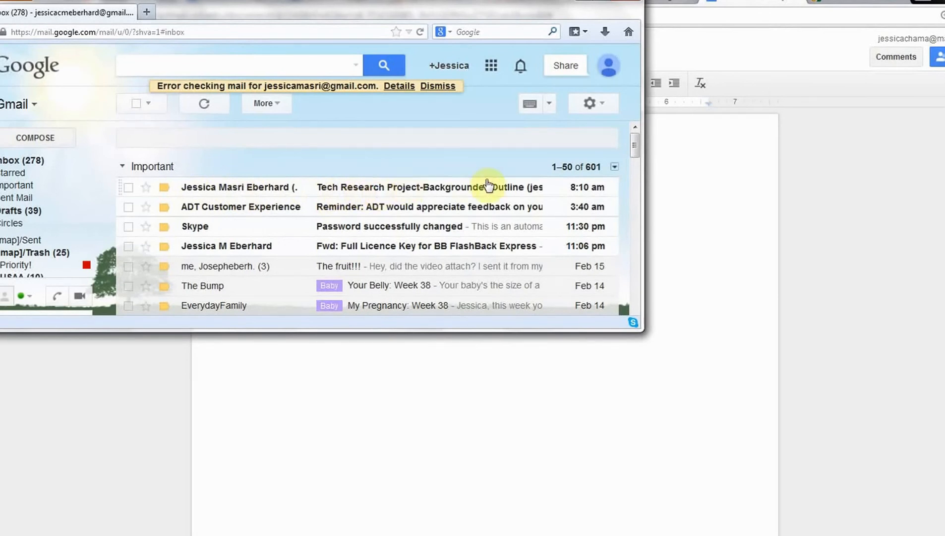
pyautogui.click(332, 193)
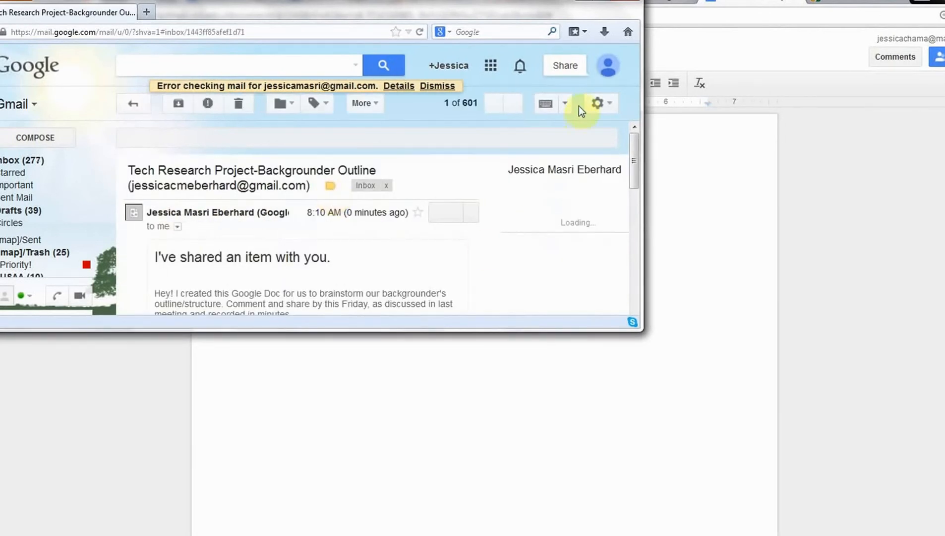
pyautogui.moveTo(640, 327); pyautogui.dragTo(696, 465)
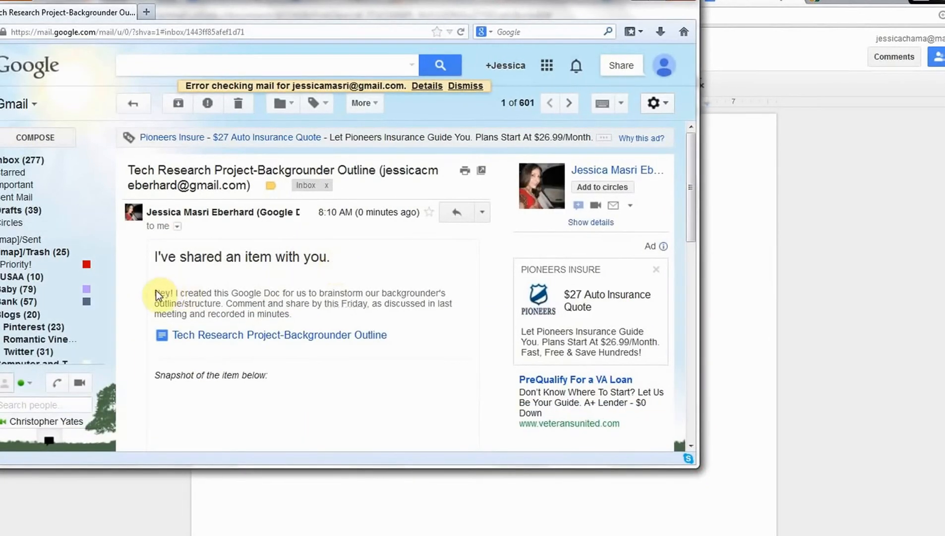
pyautogui.moveTo(154, 292); pyautogui.dragTo(275, 313)
pyautogui.click(299, 313)
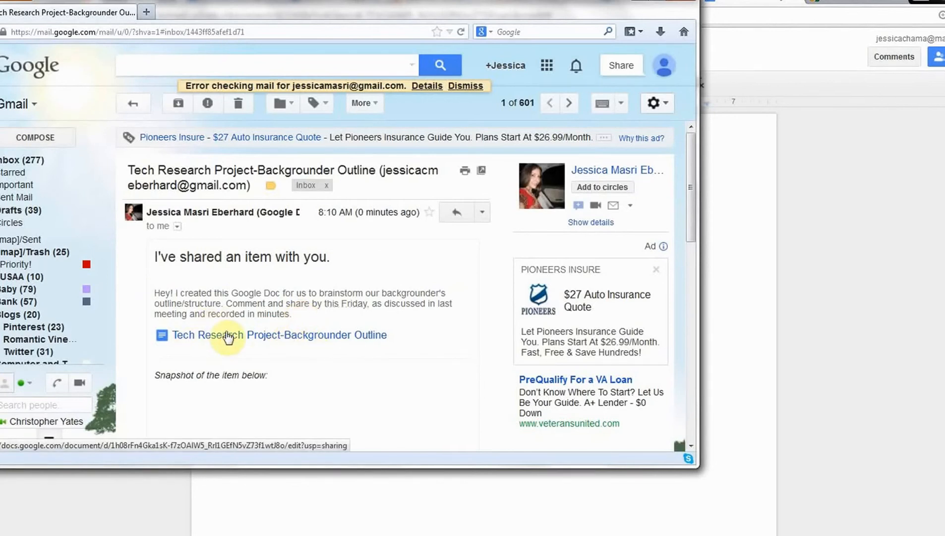
pyautogui.scroll(-4, 349, 349)
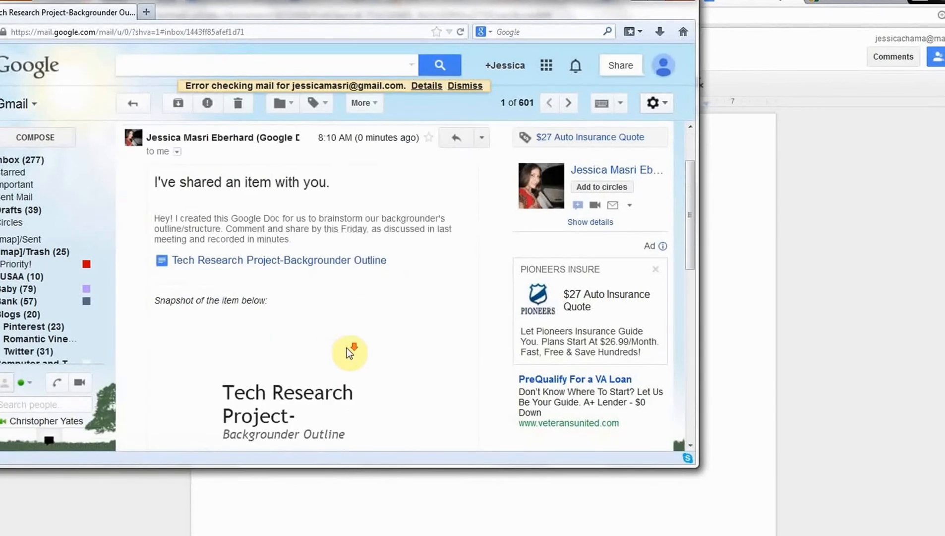
pyautogui.scroll(-2, 349, 353)
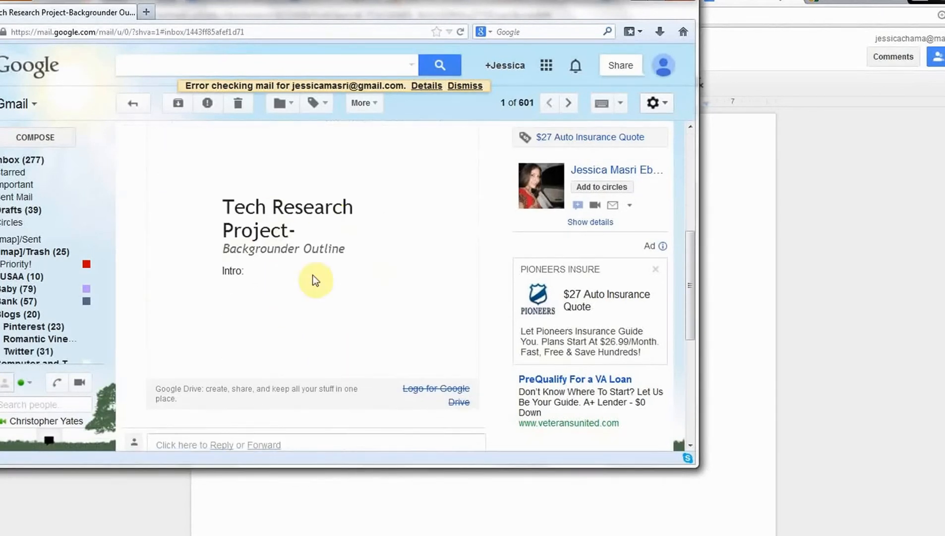
pyautogui.scroll(6, 291, 350)
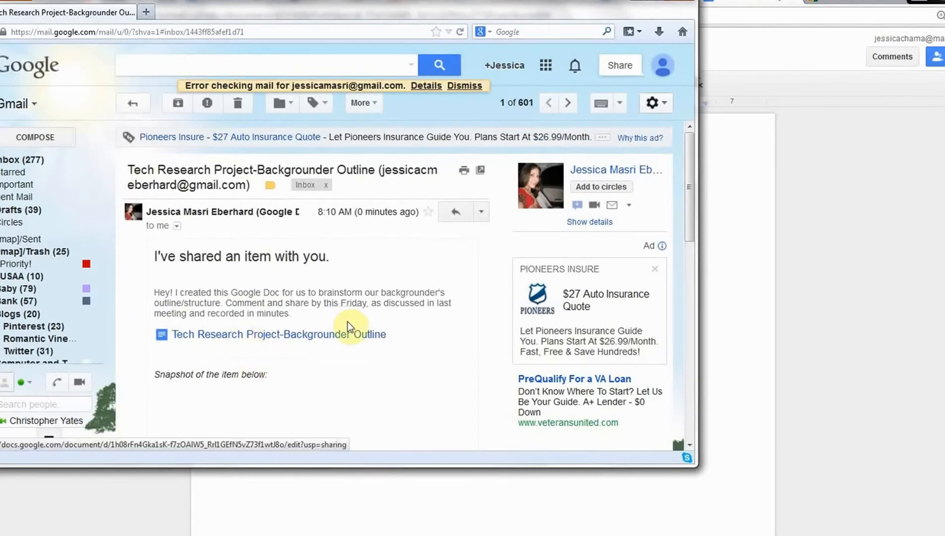
# - Open the shared outline from the collaborator's email and return to the owner's document to locate the collaborator's cursor
pyautogui.click(251, 333)
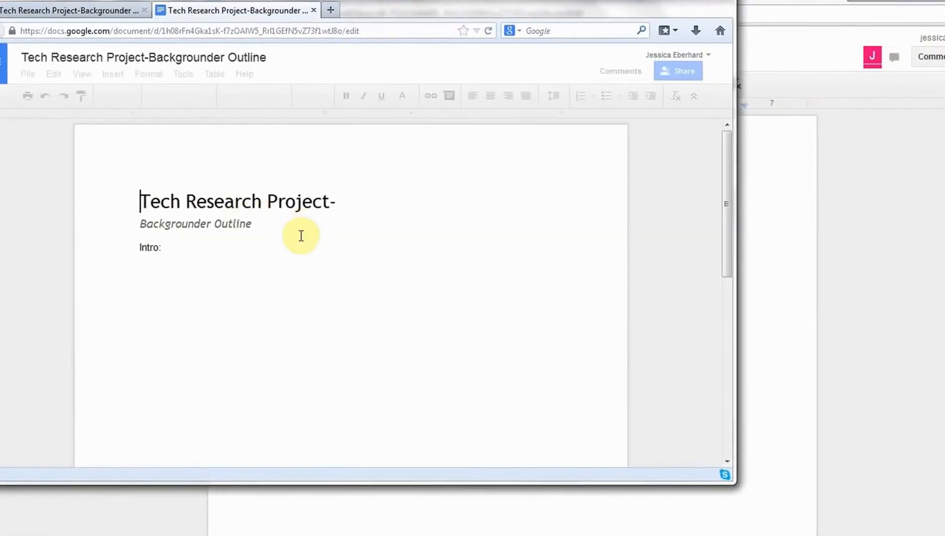
pyautogui.click(876, 293)
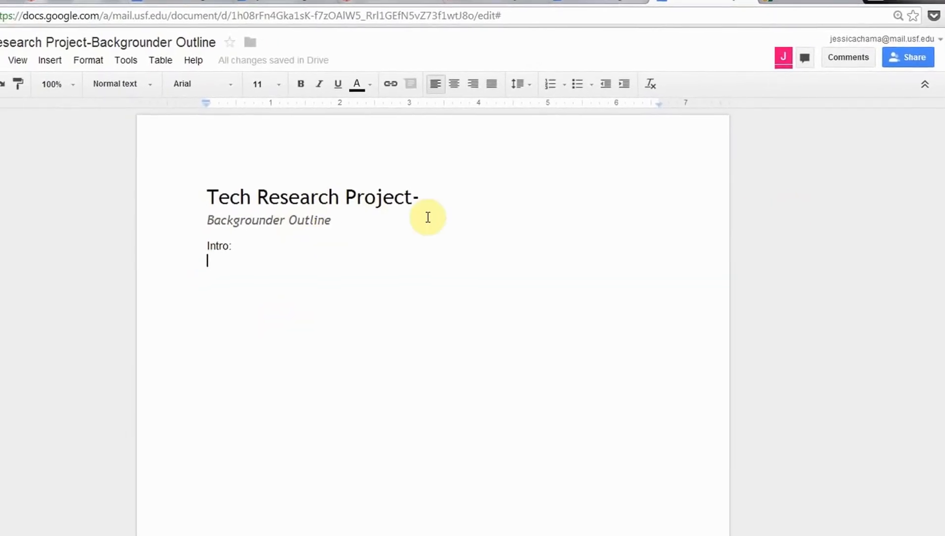
pyautogui.click(787, 56)
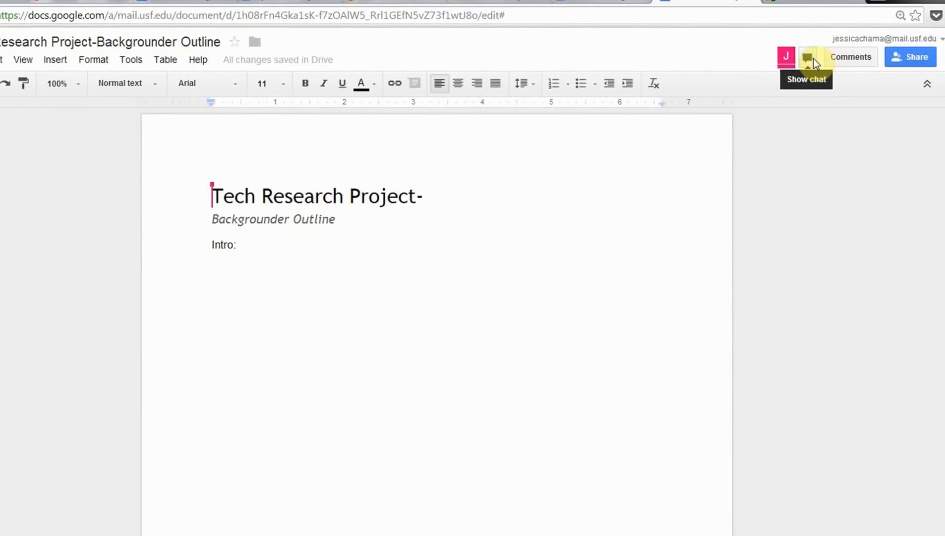
pyautogui.click(200, 3)
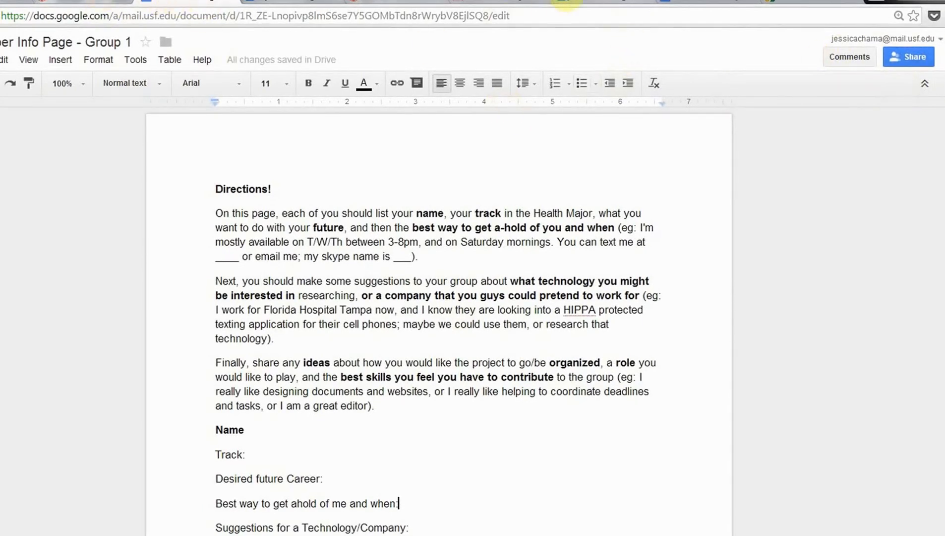
pyautogui.click(570, 3)
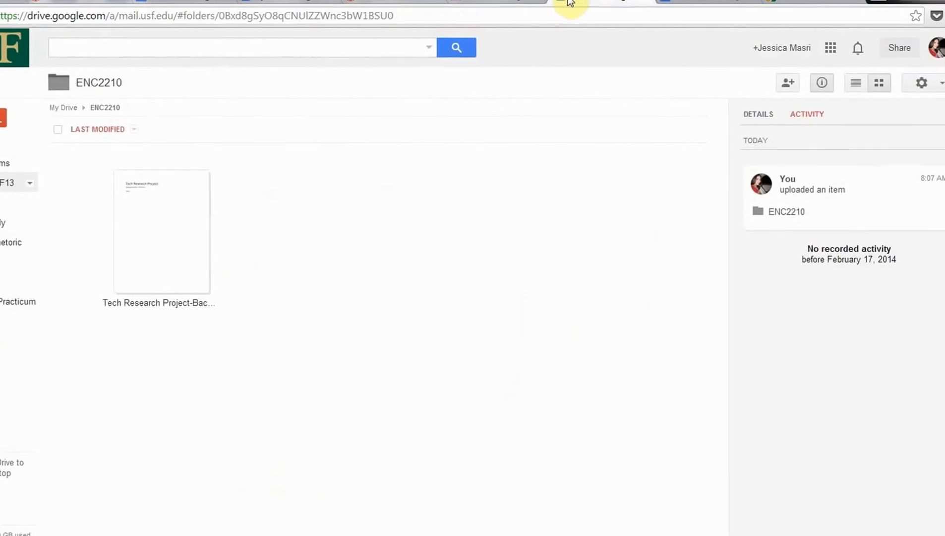
pyautogui.click(704, 3)
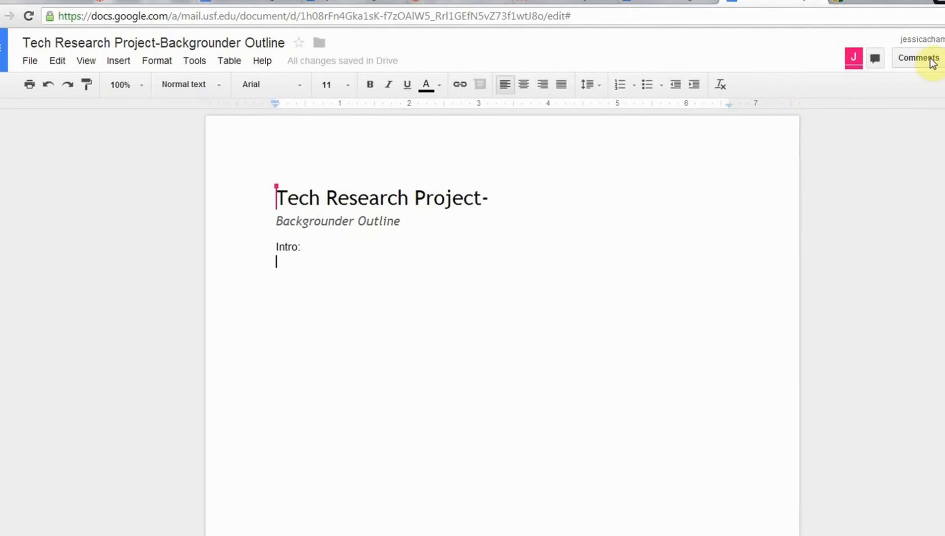
# - Show the document's chat in the owner's window and bring the collaborator's copy of the outline to the front
pyautogui.click(874, 60)
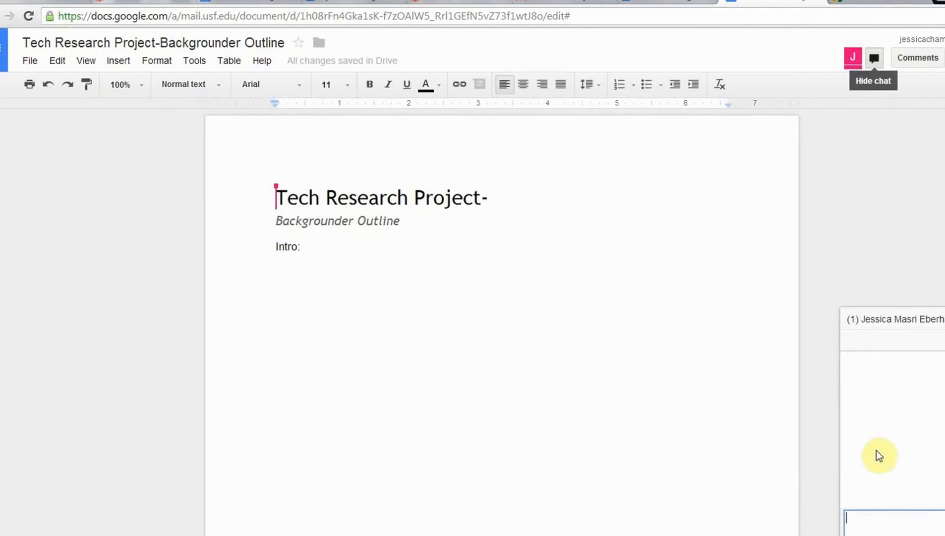
pyautogui.click(869, 526)
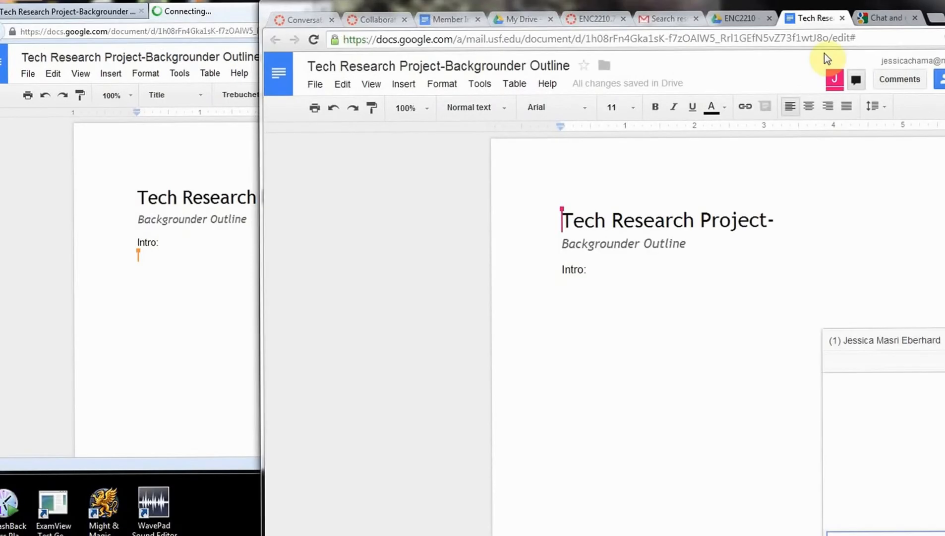
pyautogui.click(167, 319)
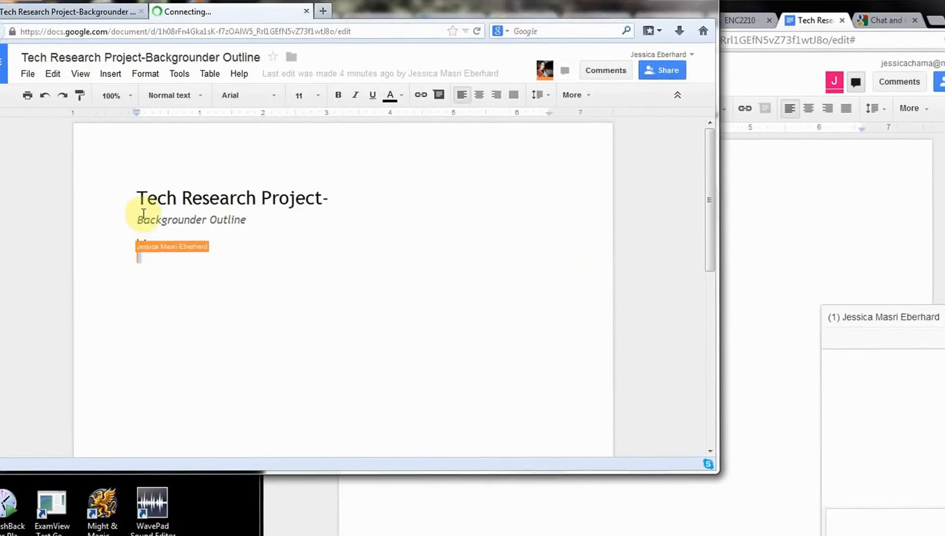
# - Place the cursor in the title of the collaborator's copy and view the other editor's profile card
pyautogui.click(142, 197)
pyautogui.click(138, 197)
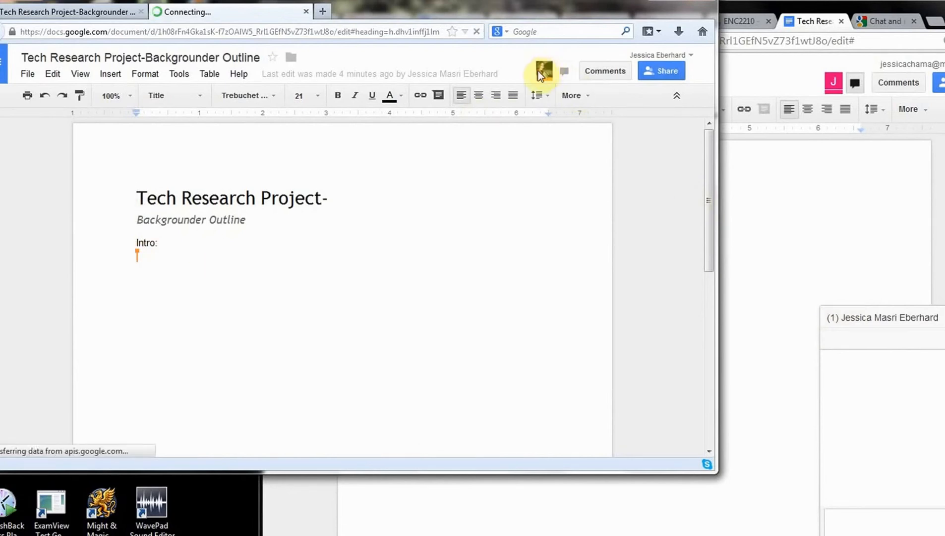
pyautogui.moveTo(541, 68)
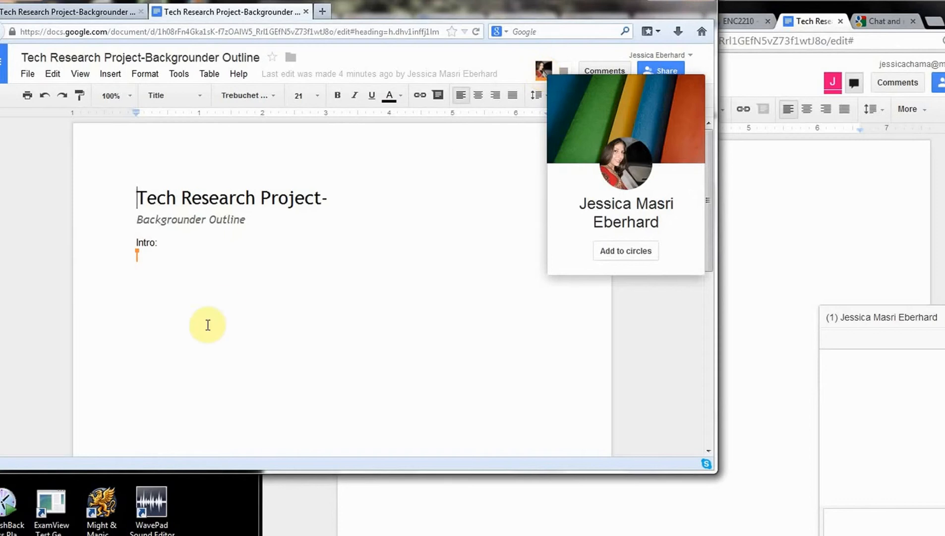
pyautogui.click(162, 259)
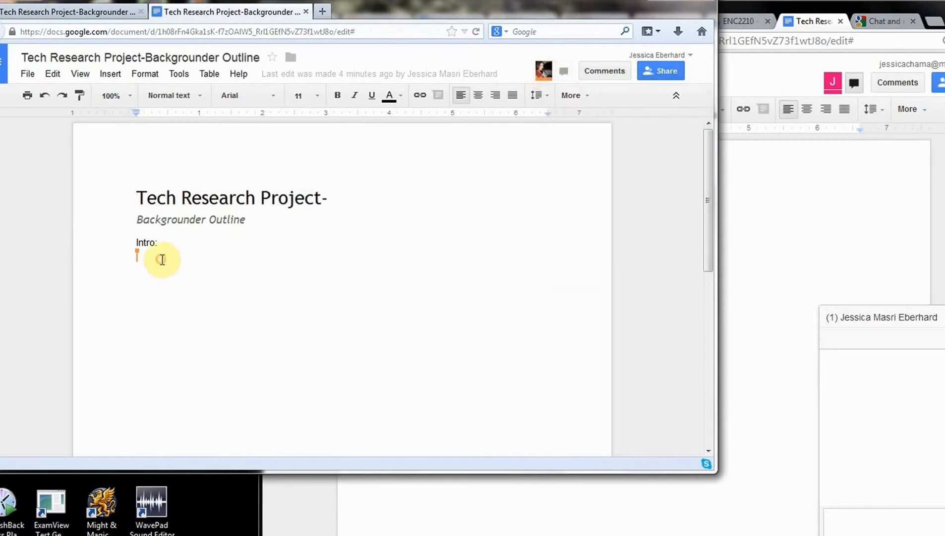
# - In the owner's document, add the lines "describe the fitbit" and "[data viz" below the "Intro:" heading
pyautogui.click(757, 246)
pyautogui.click(597, 309)
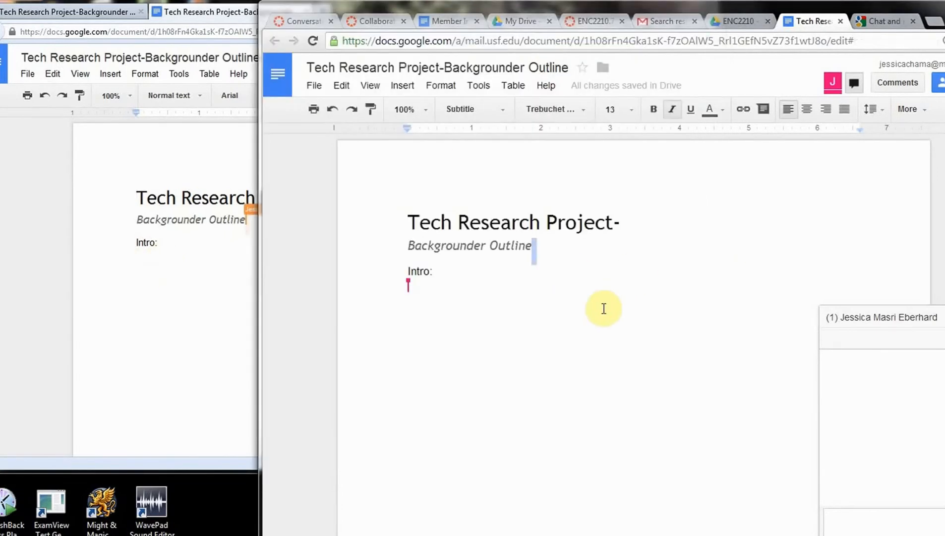
pyautogui.click(484, 271)
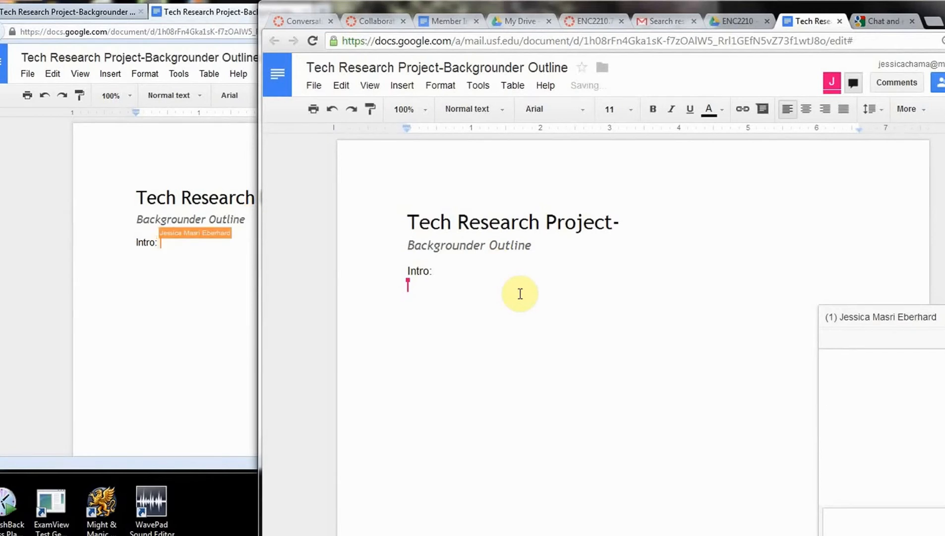
pyautogui.press('Return')
pyautogui.write('describe ')
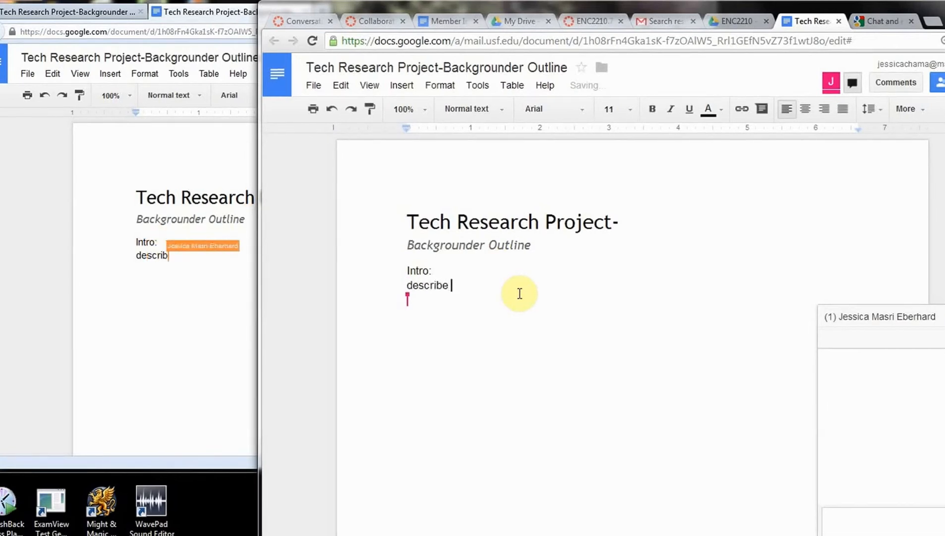
pyautogui.write('the fitbit')
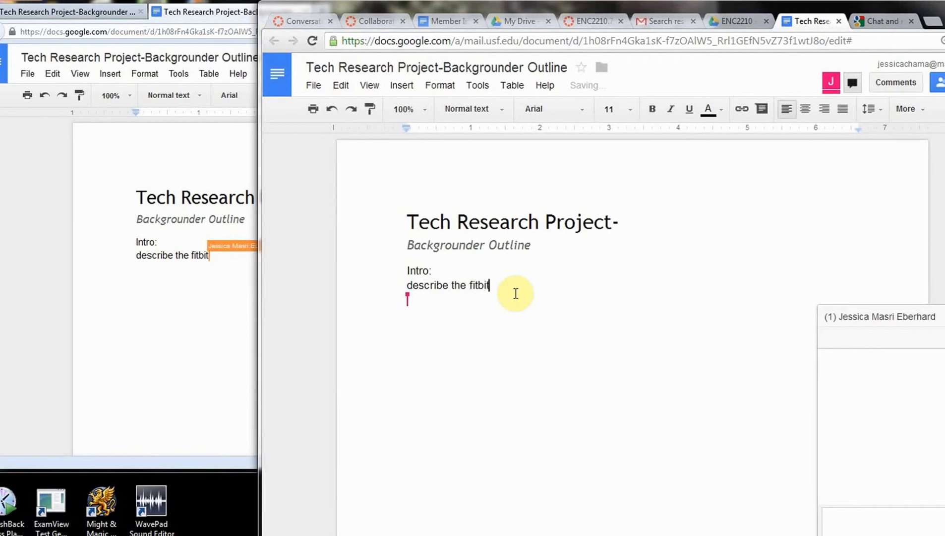
pyautogui.press('Return')
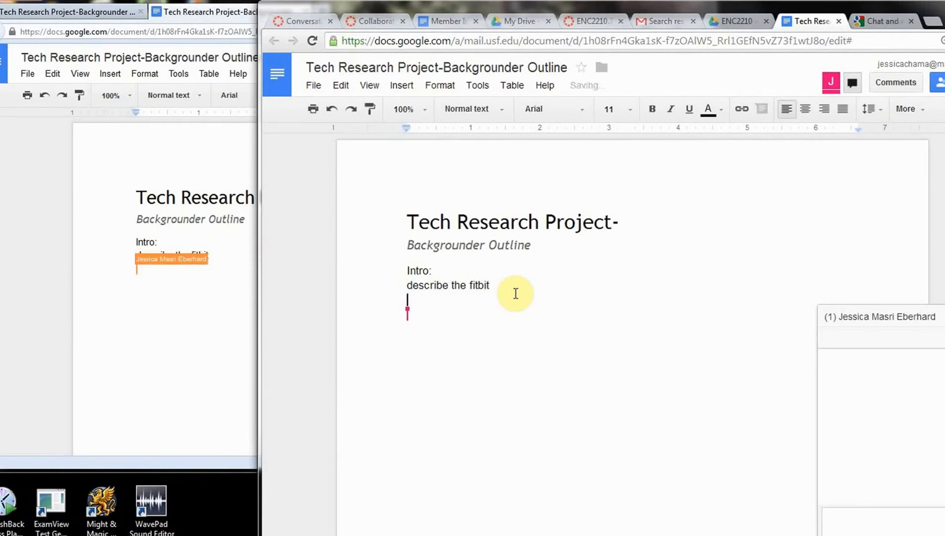
pyautogui.write('[data ')
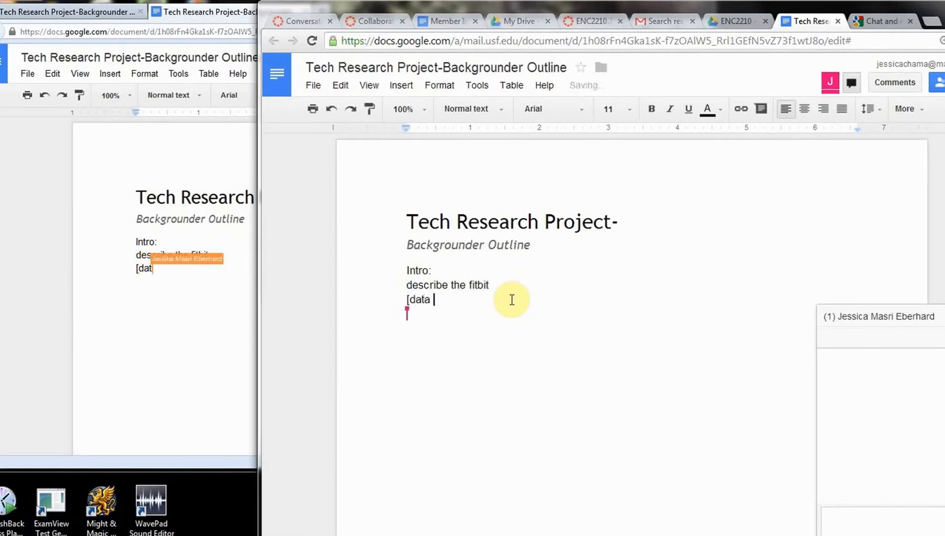
pyautogui.write('viz')
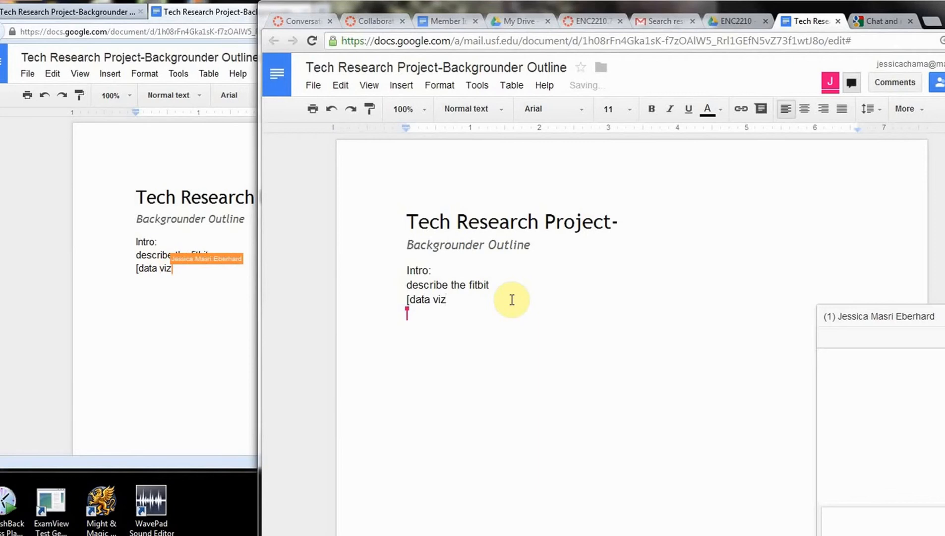
# - In the collaborator's copy, add a "Body:" heading below the intro lines and begin its next line with "pr"
pyautogui.click(208, 276)
pyautogui.press('Return')
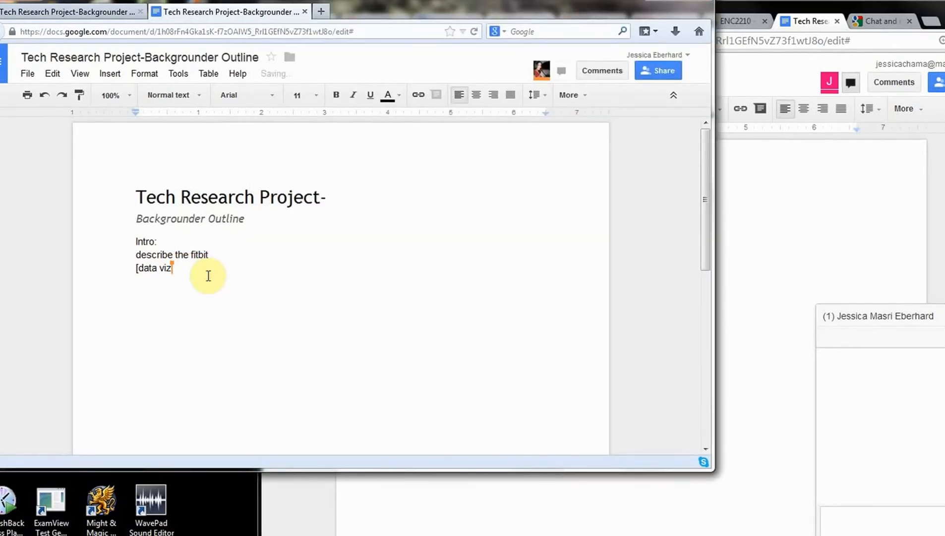
pyautogui.write('Body:')
pyautogui.press('Return')
pyautogui.write('pr')
# - Send the chat message "Ok, you work on the body while I type up the actual intro paragraph" from the owner's document and read it in the collaborator's copy
pyautogui.click(827, 196)
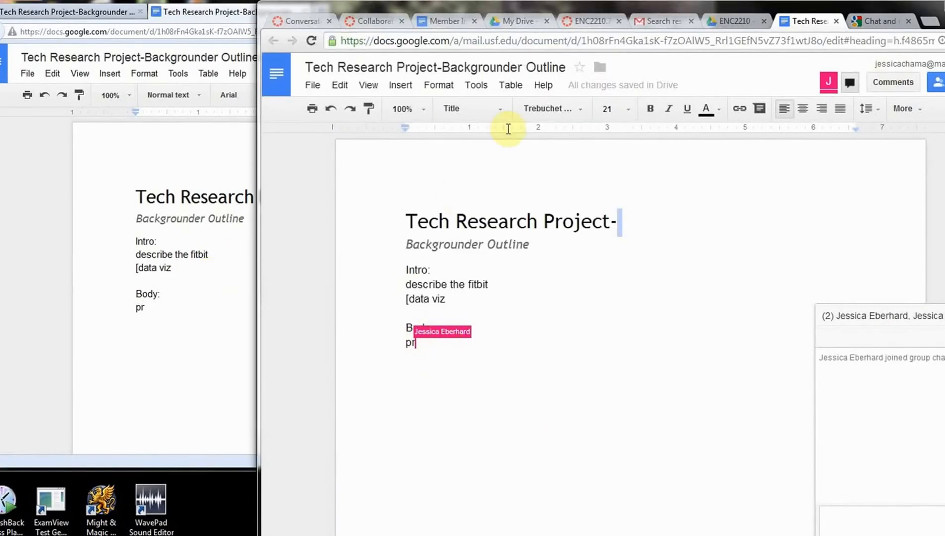
pyautogui.click(862, 521)
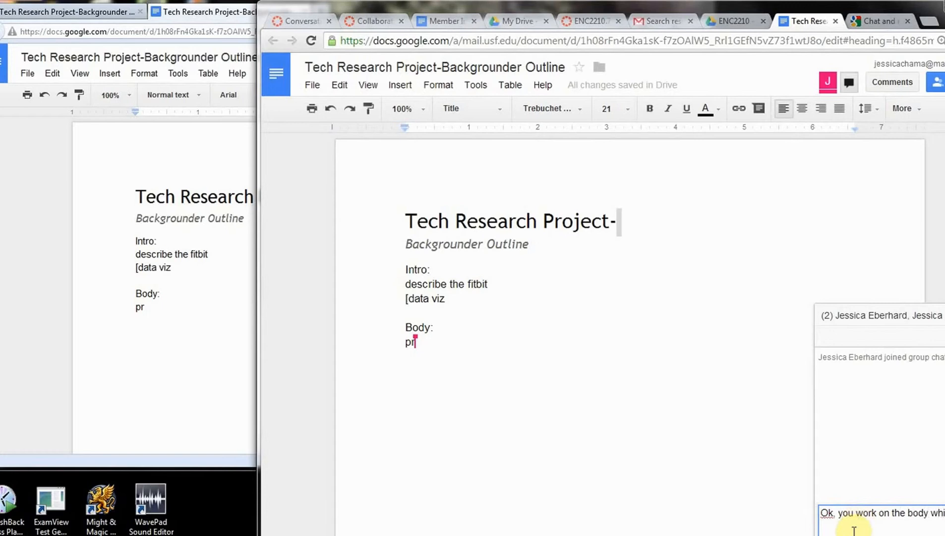
pyautogui.write('actual intro paragraph')
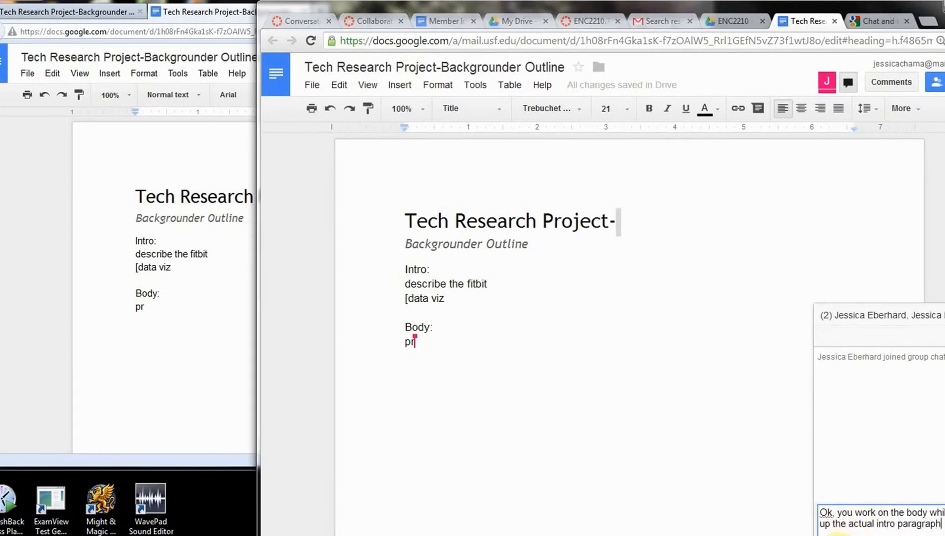
pyautogui.press('Return')
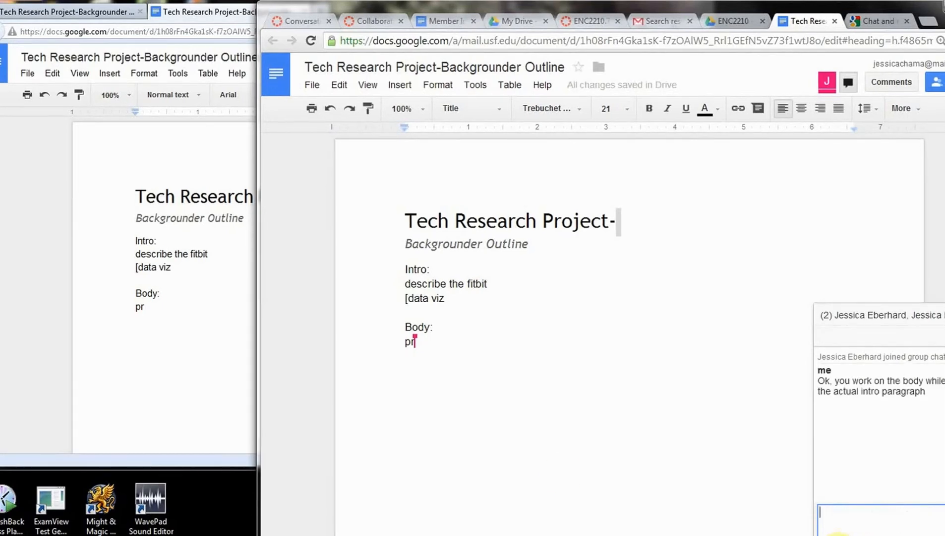
pyautogui.click(132, 338)
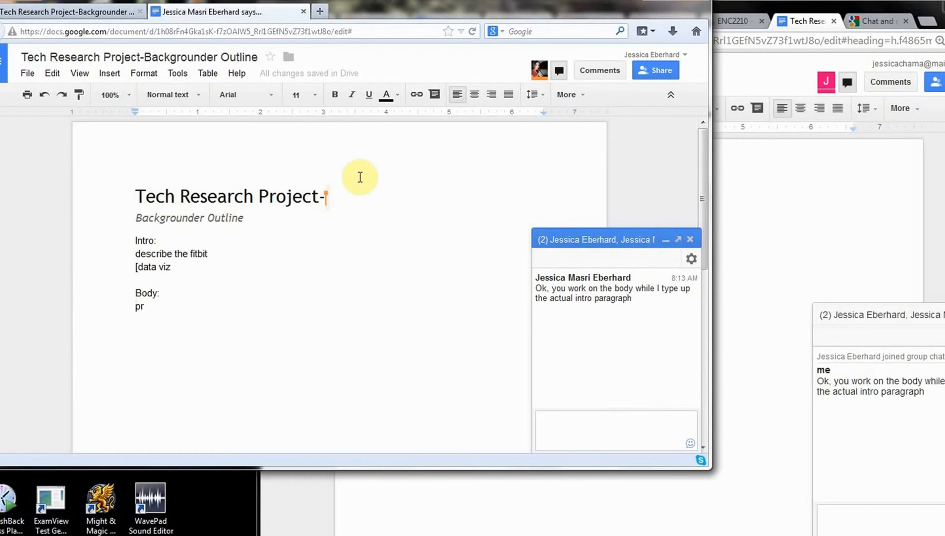
# - Select the "[data viz" line in the owner's document, start a comment on it, and minimize the chat
pyautogui.click(863, 244)
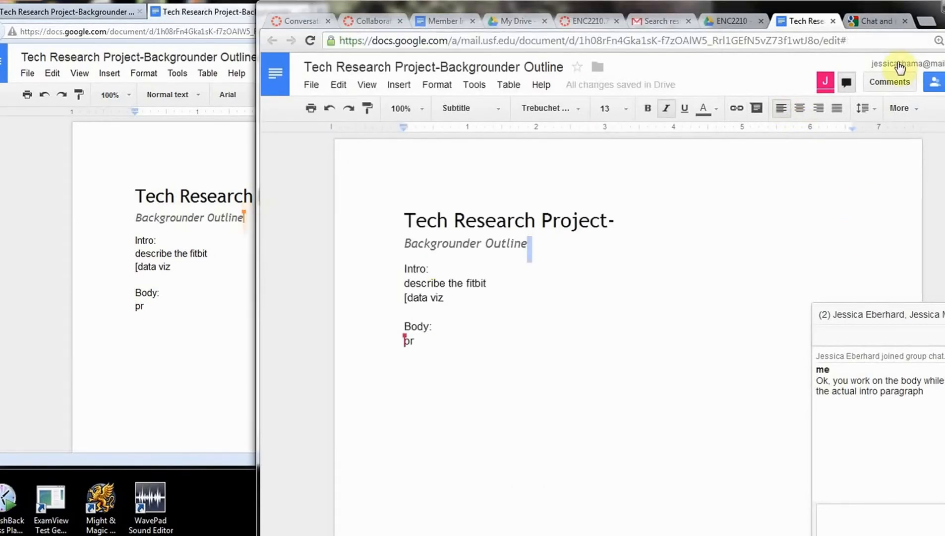
pyautogui.click(495, 333)
pyautogui.moveTo(444, 297); pyautogui.dragTo(405, 297)
pyautogui.click(903, 80)
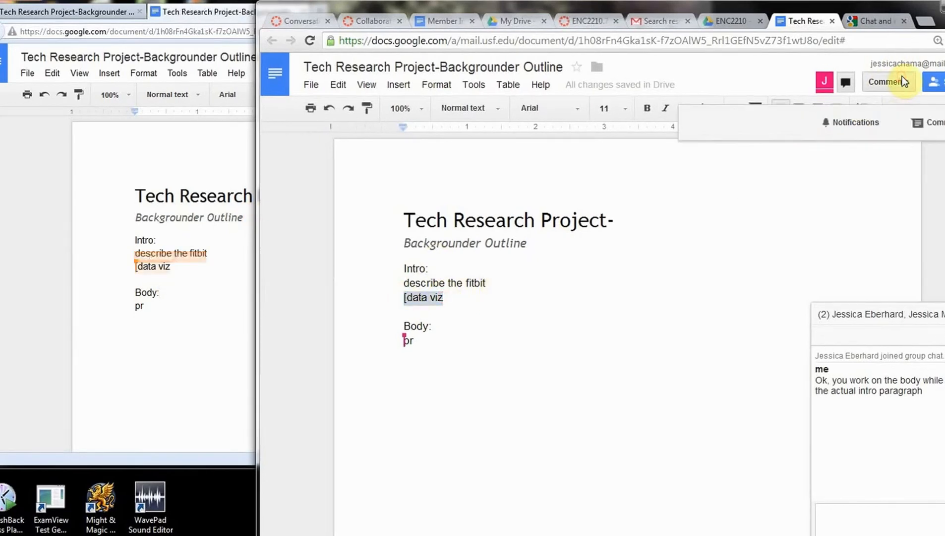
pyautogui.click(943, 126)
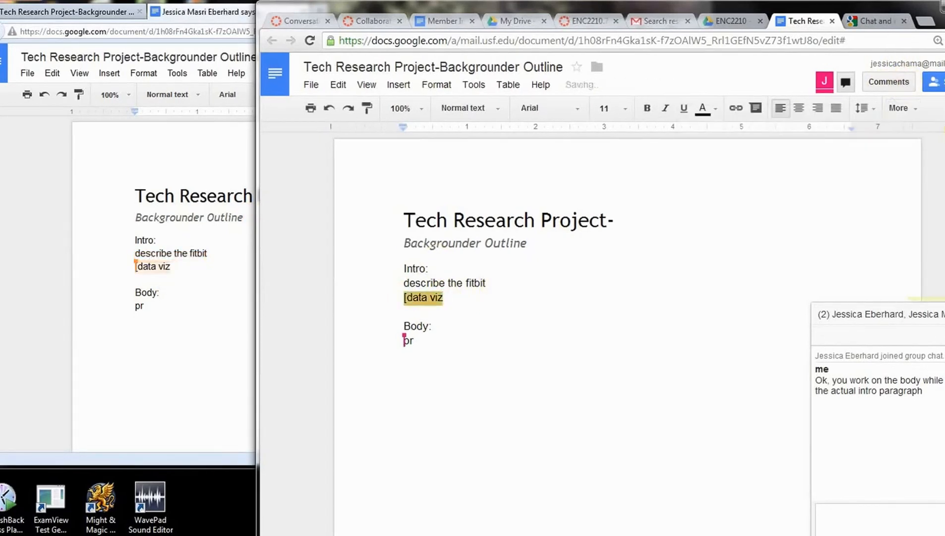
pyautogui.click(944, 314)
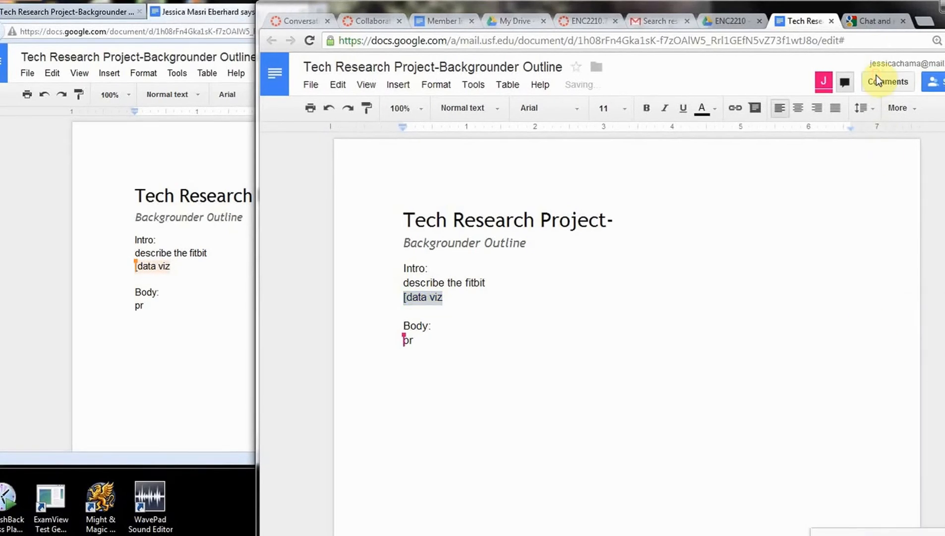
# - Post a comment on the "[data viz" line starting "i think this is a good idea. Do you have a stock photo?" and ending with a copyright question
pyautogui.click(883, 86)
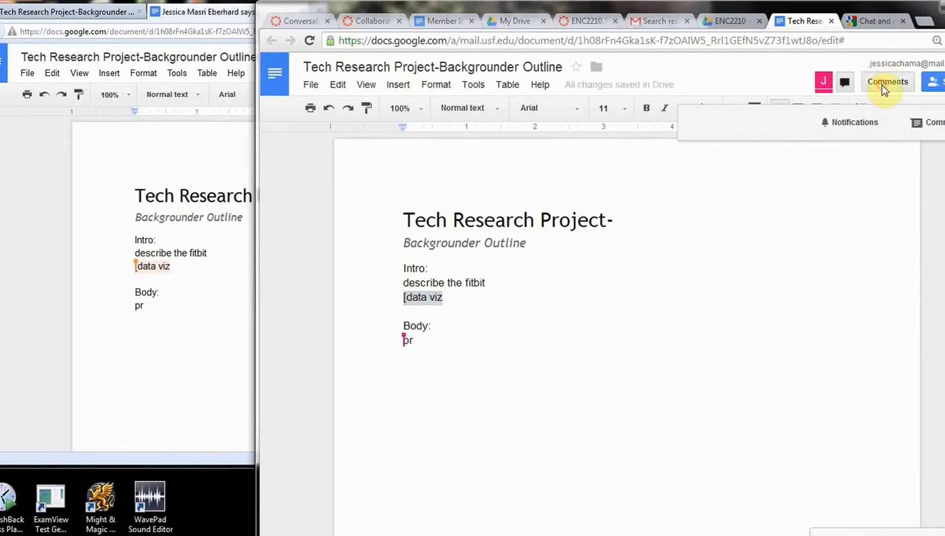
pyautogui.click(943, 126)
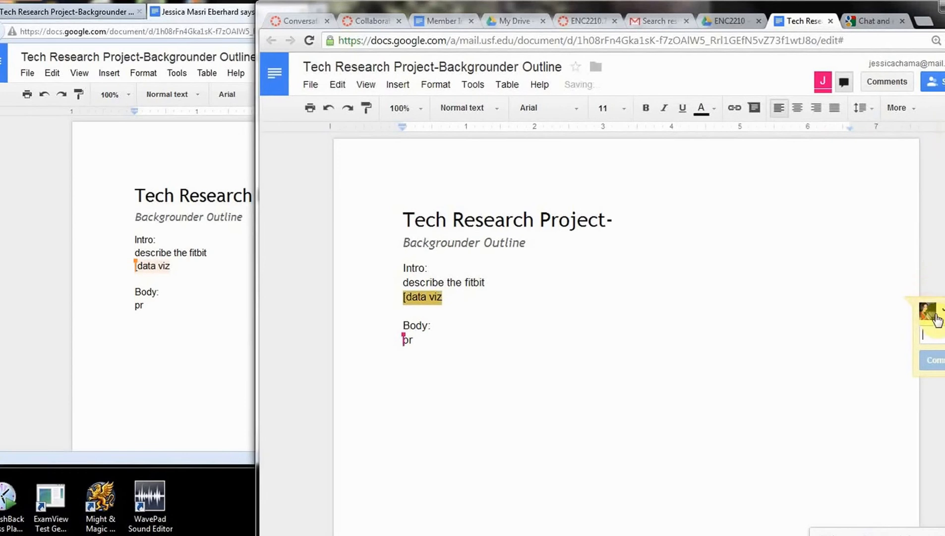
pyautogui.write('i think')
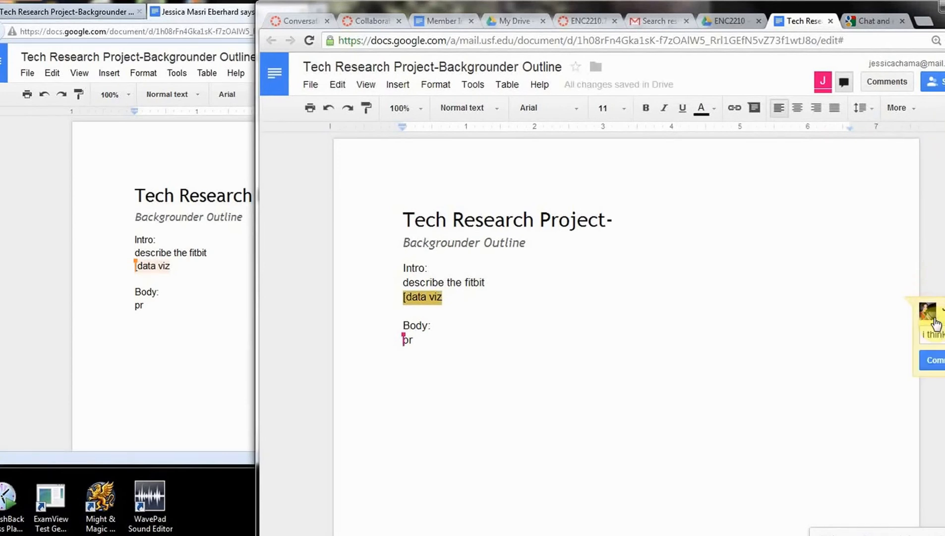
pyautogui.write(' this is a good id')
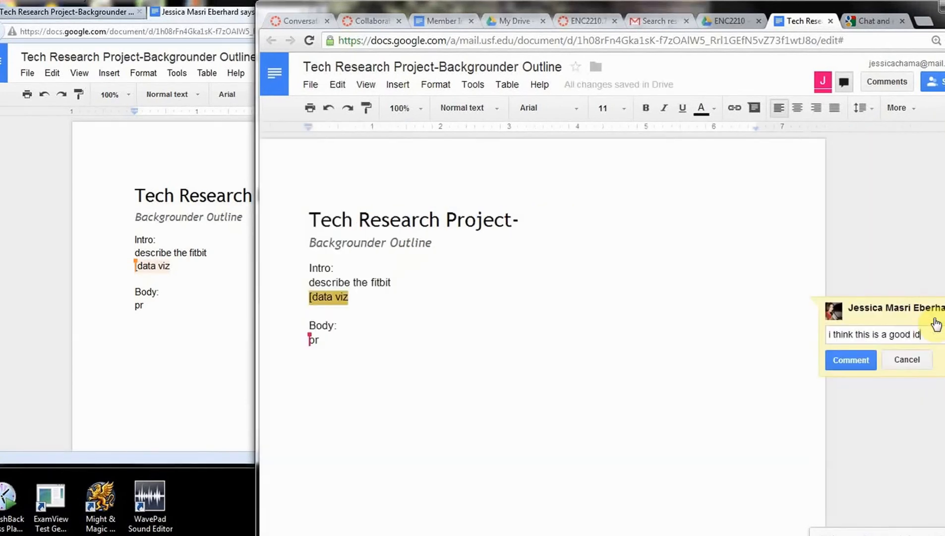
pyautogui.write('ea. Do you have a stock')
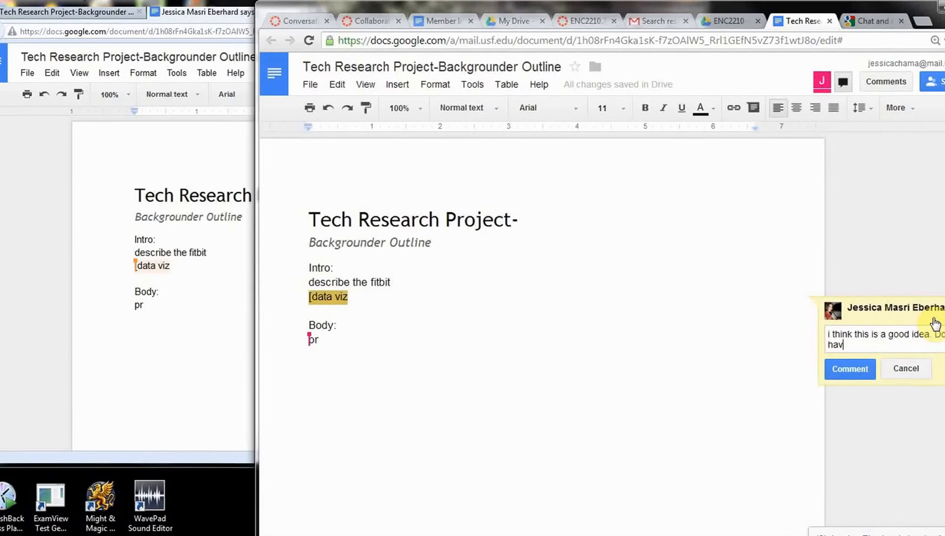
pyautogui.write(' photo')
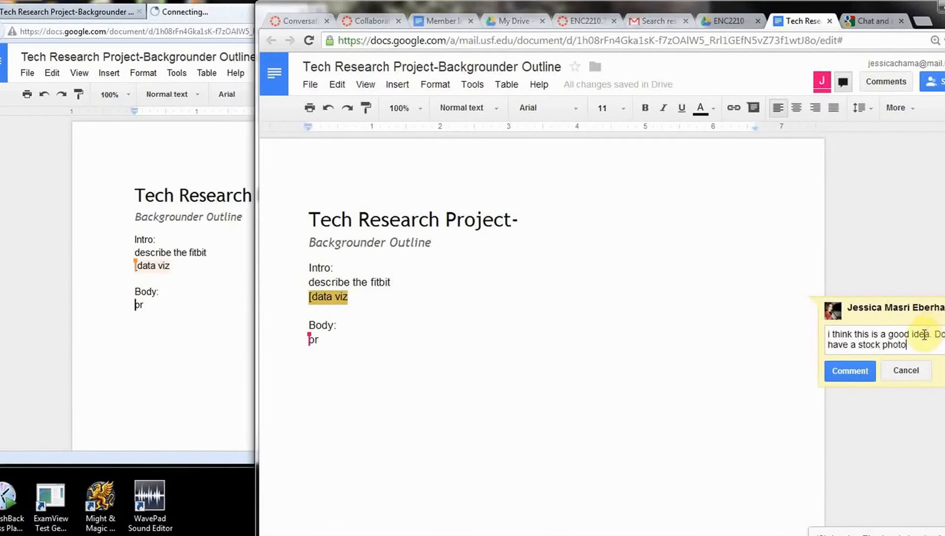
pyautogui.write('? copyrigh')
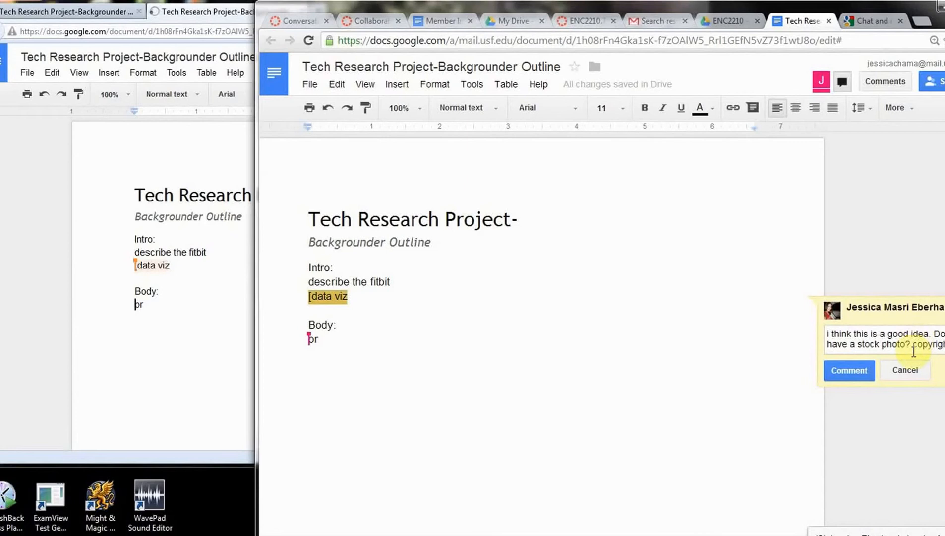
pyautogui.write(' we can use?')
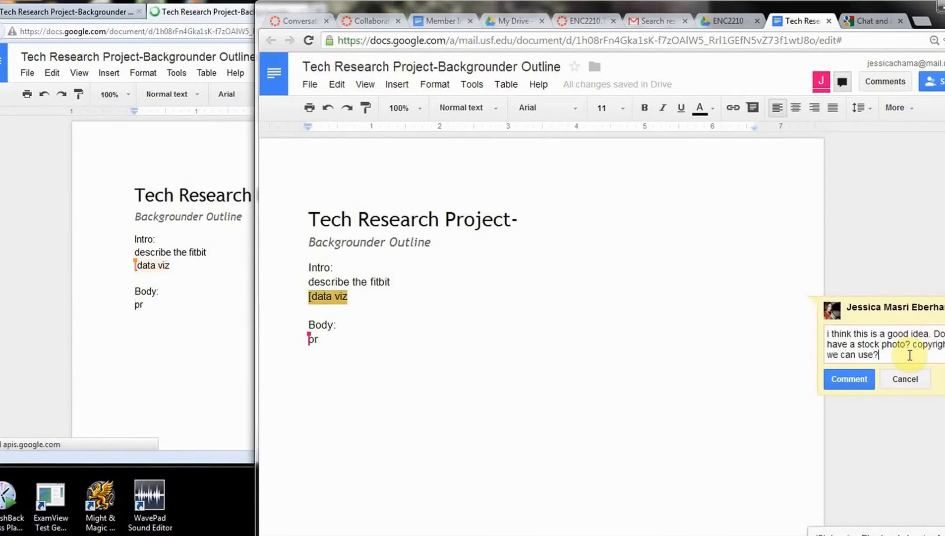
pyautogui.click(875, 381)
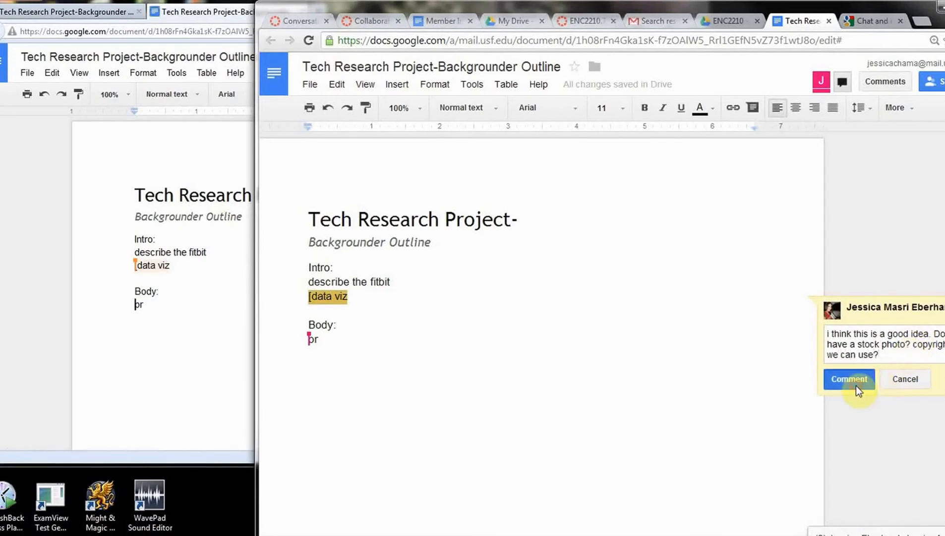
pyautogui.click(856, 385)
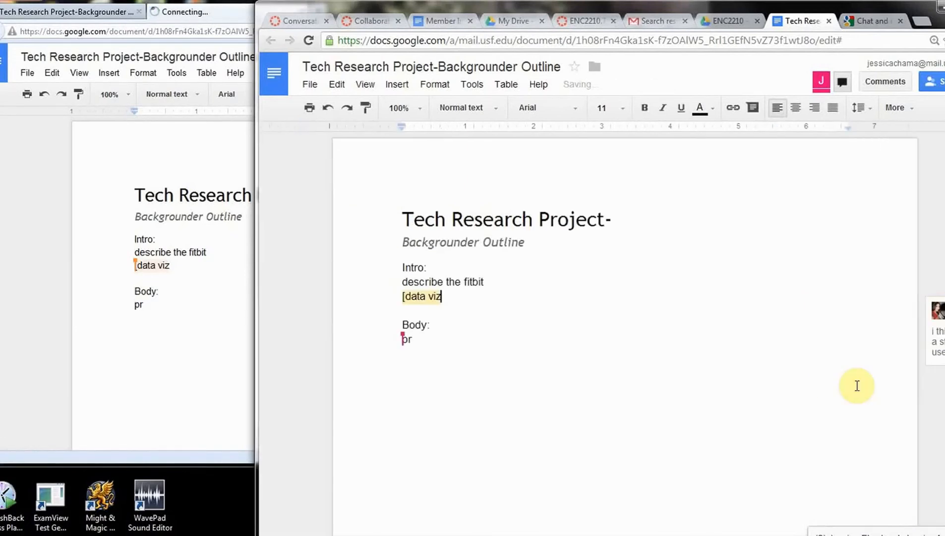
# - View the new comment in the collaborator's copy and display the Comment option for the "Intro:" heading in the owner's document, dismissing it unused
pyautogui.click(215, 323)
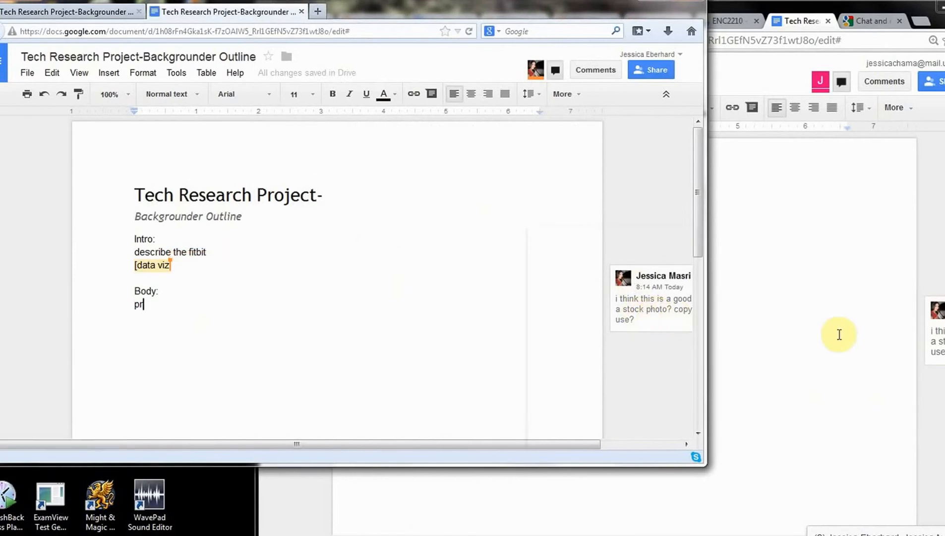
pyautogui.click(902, 317)
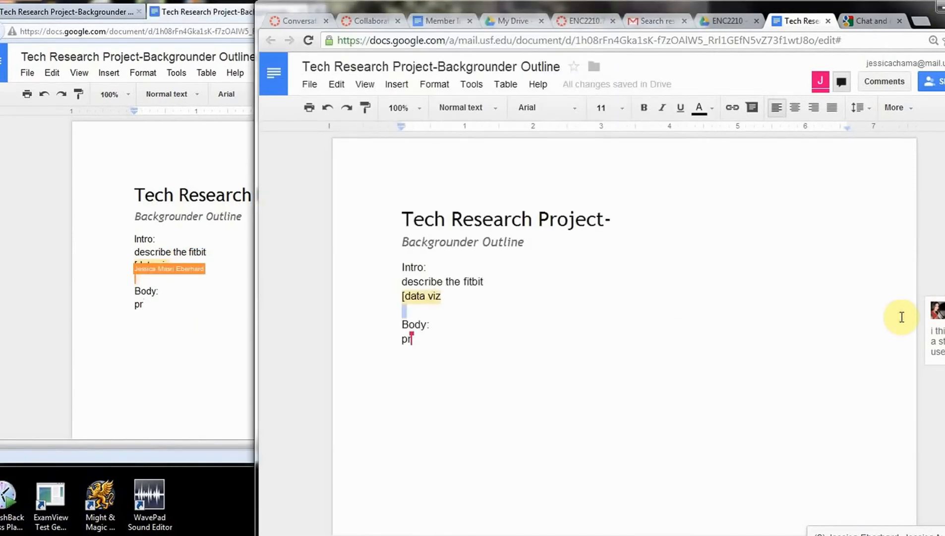
pyautogui.moveTo(402, 268); pyautogui.dragTo(433, 266)
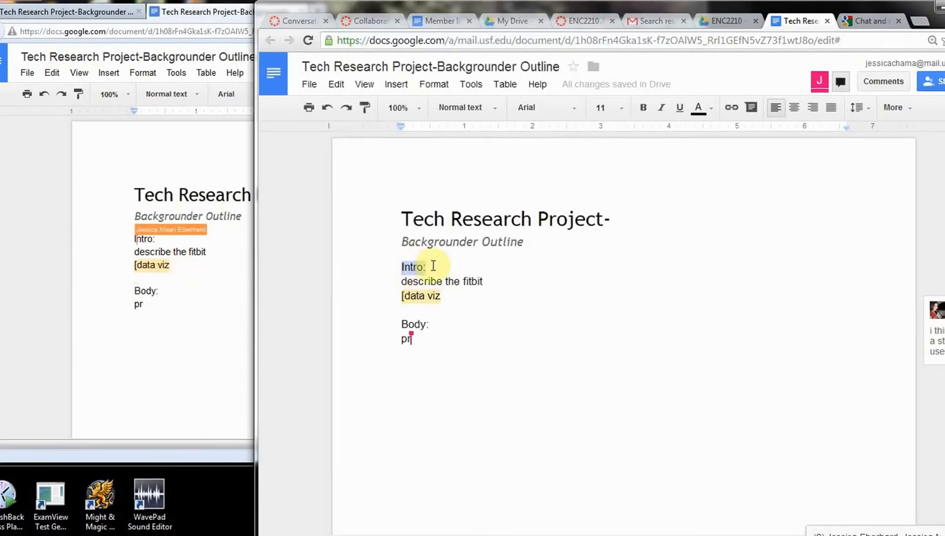
pyautogui.rightClick(416, 269)
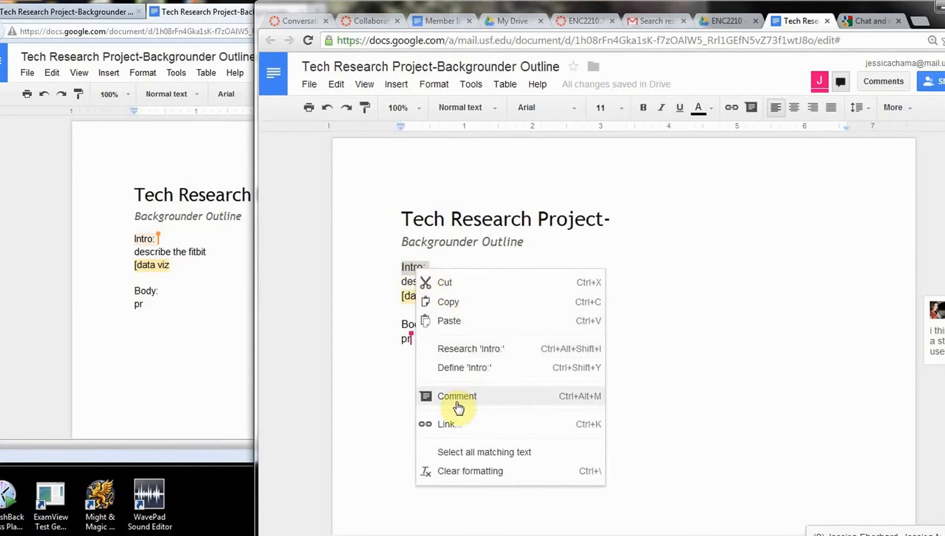
pyautogui.click(812, 282)
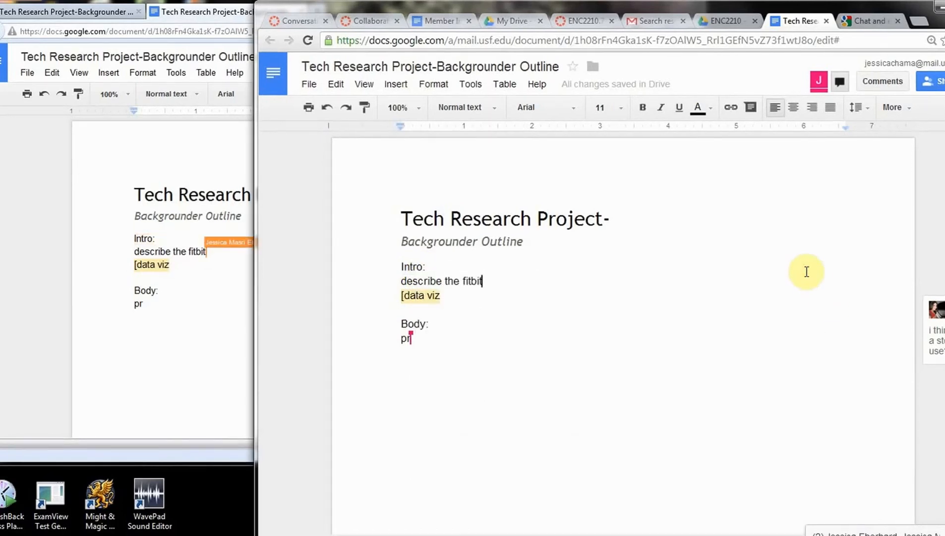
# - Return to the ENC2210 folder in Drive, enlarge the browser window and create a new presentation there
pyautogui.click(715, 20)
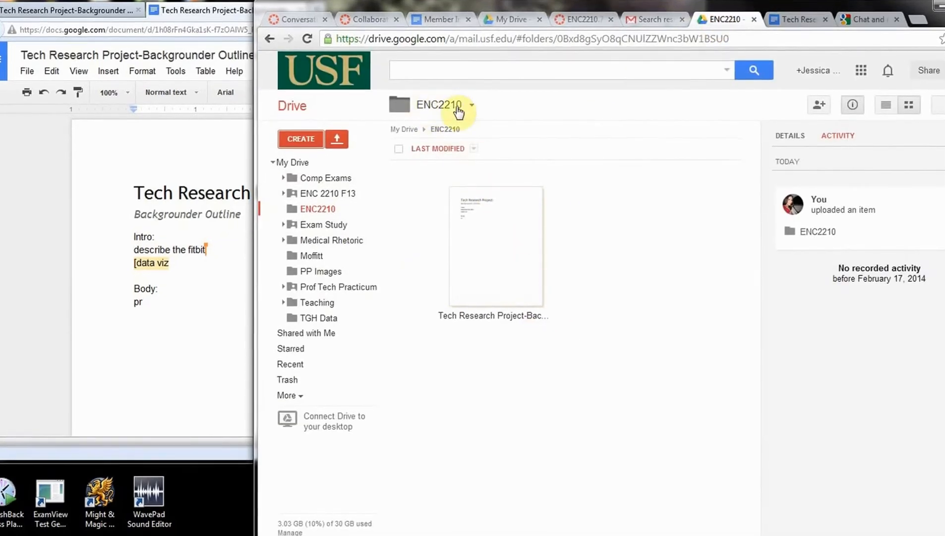
pyautogui.doubleClick(519, 4)
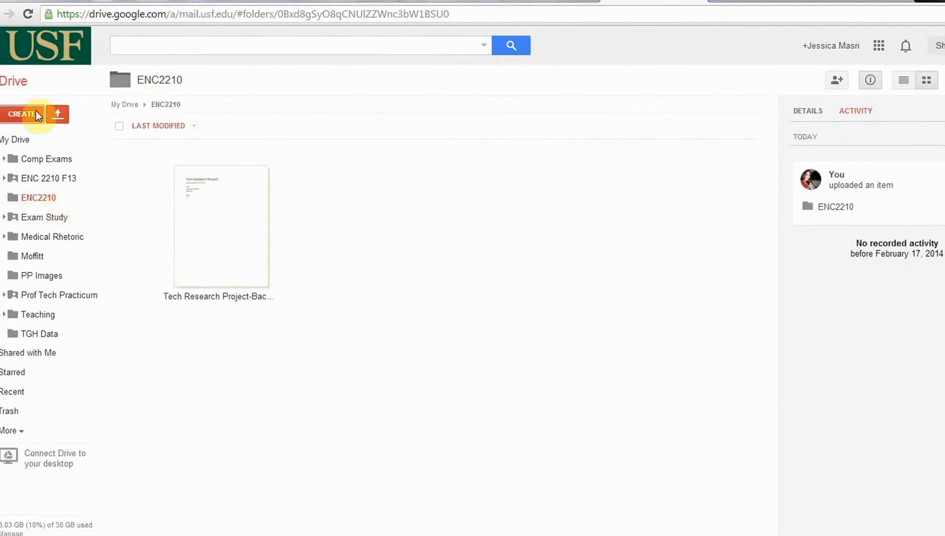
pyautogui.click(35, 112)
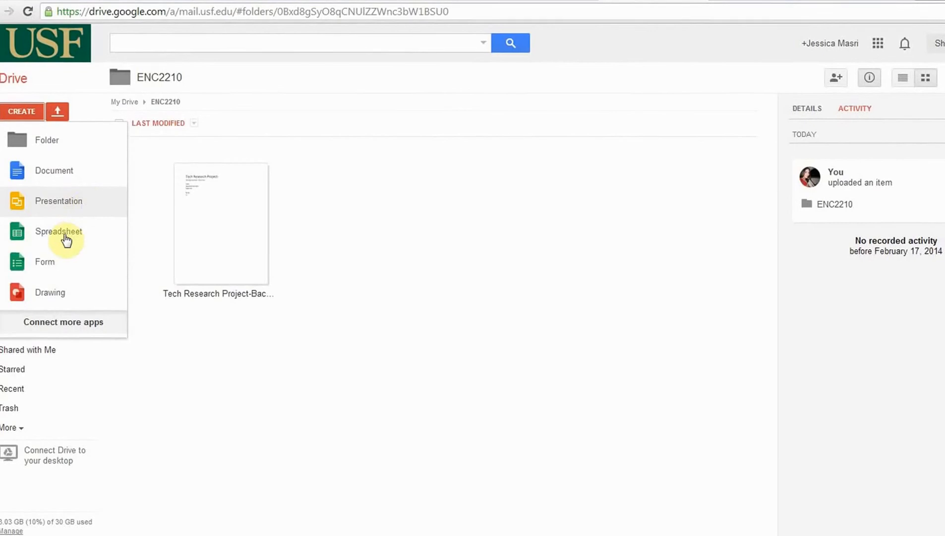
pyautogui.click(53, 203)
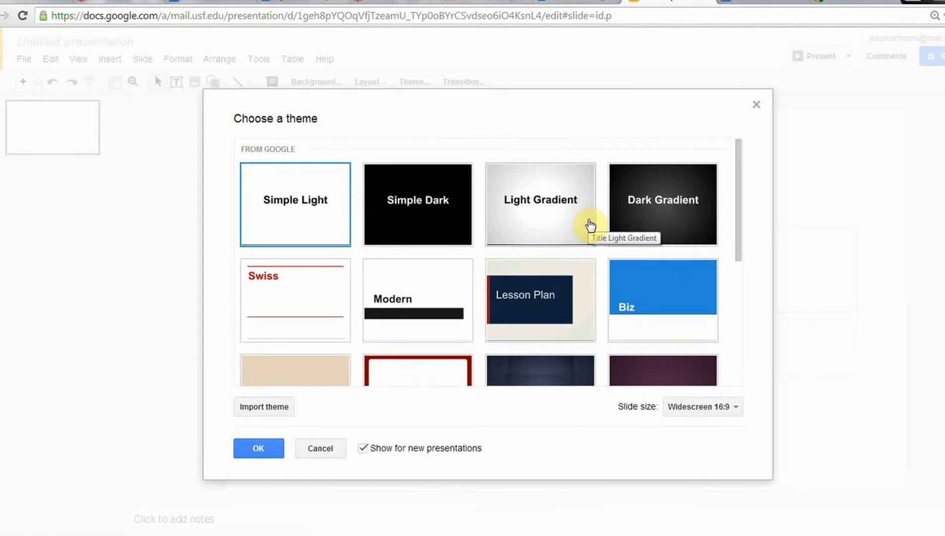
# - Choose the Color Strip theme for the new presentation and apply it
pyautogui.scroll(-3, 587, 226)
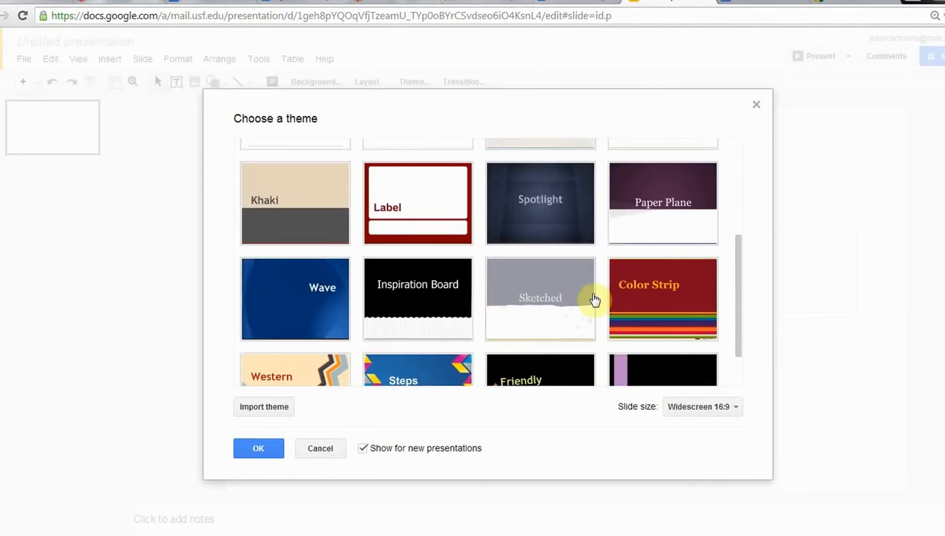
pyautogui.click(662, 300)
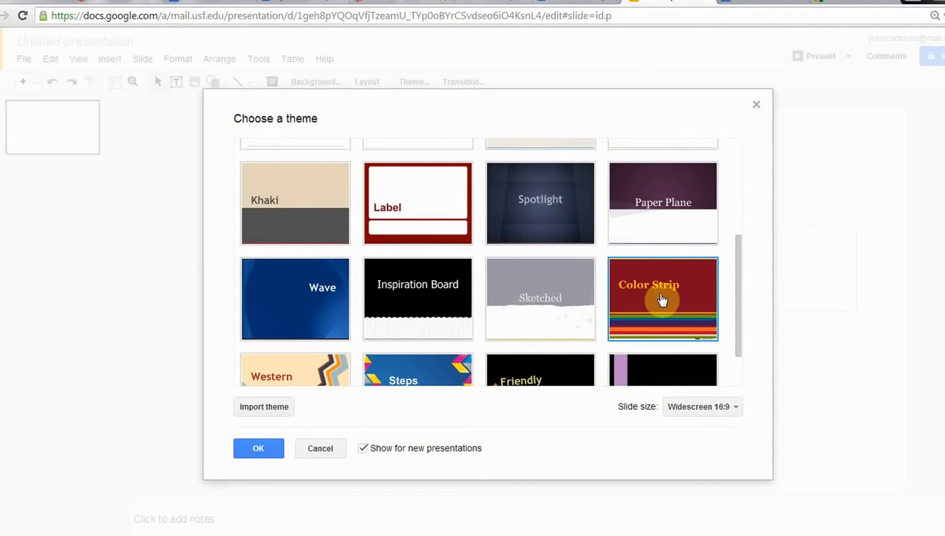
pyautogui.scroll(-1, 663, 300)
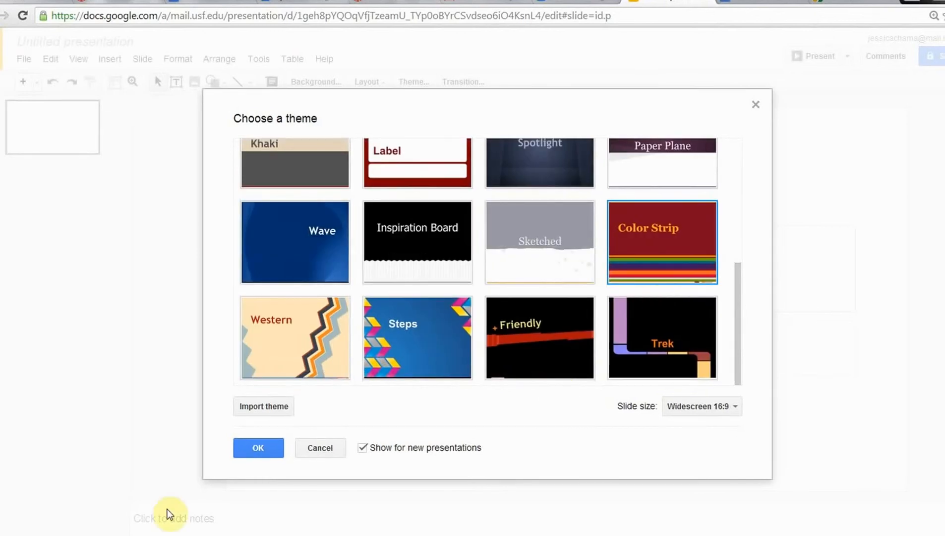
pyautogui.click(259, 447)
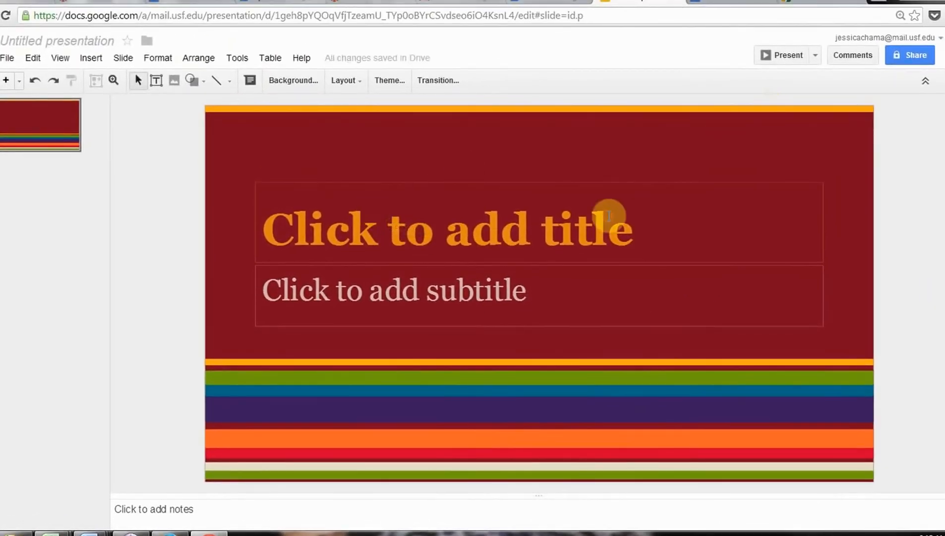
# - Enter "Fit Bit for Fit Life?" as the title on the first slide and place the cursor in the empty subtitle
pyautogui.click(609, 216)
pyautogui.write('ENC')
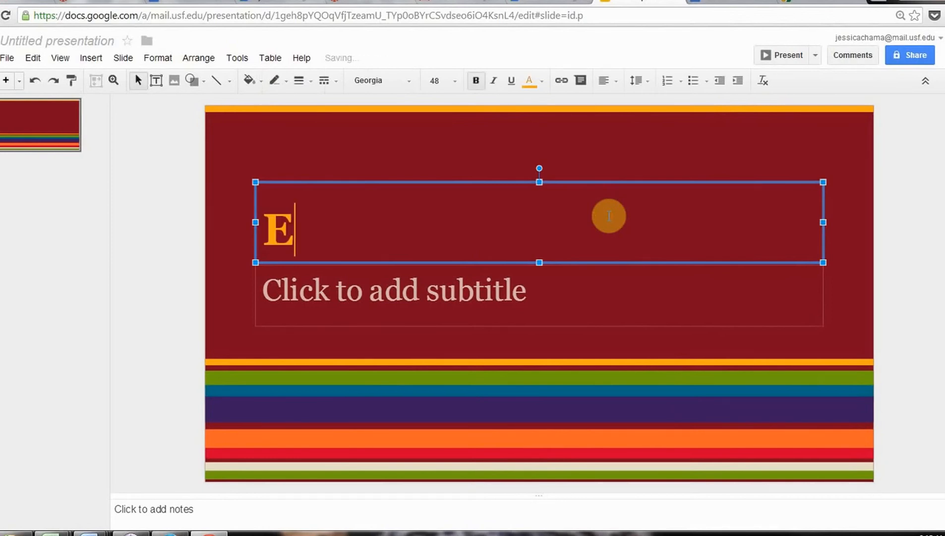
pyautogui.press('BackSpace')
pyautogui.press('BackSpace')
pyautogui.press('BackSpace')
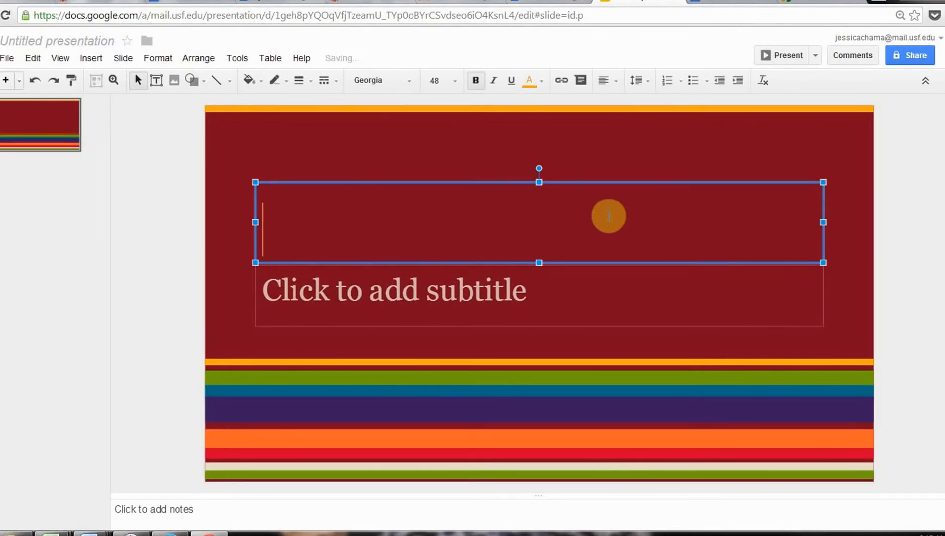
pyautogui.write('Fit Bi')
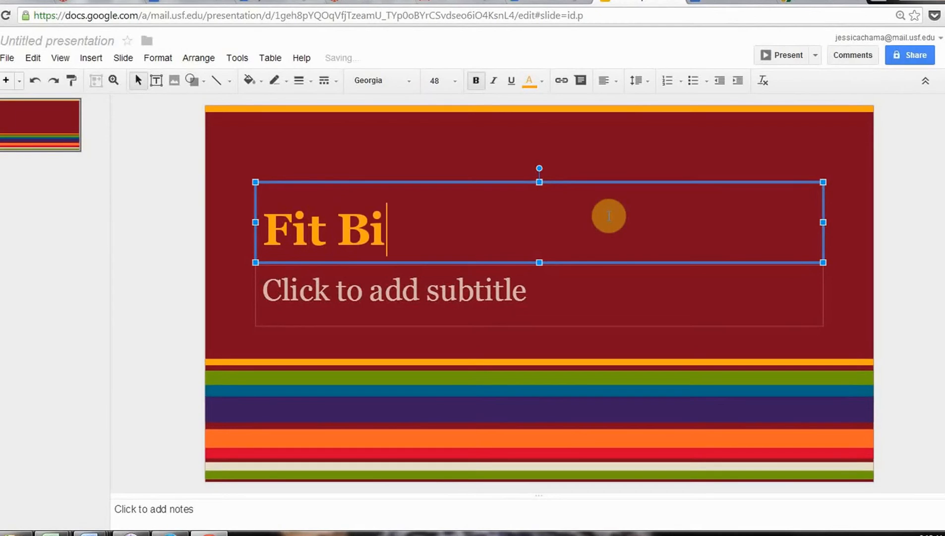
pyautogui.write('t for ')
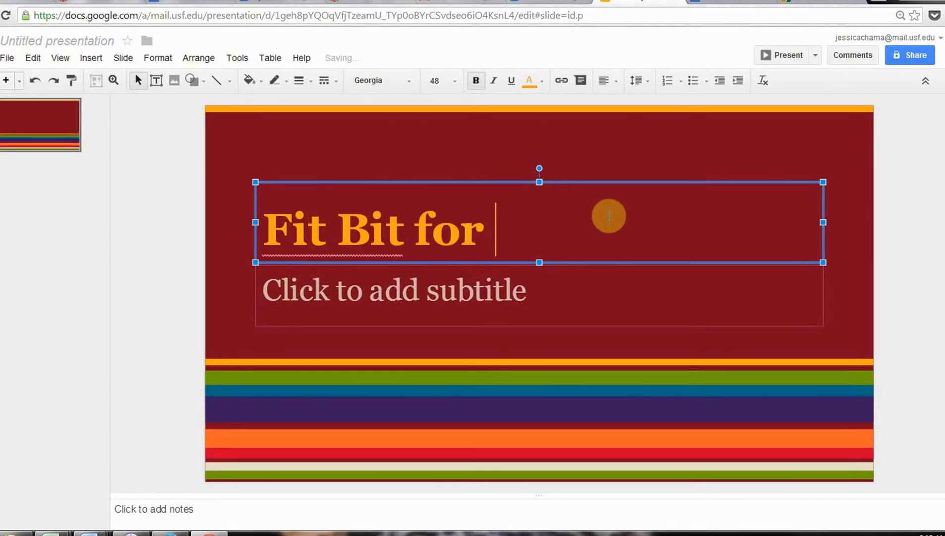
pyautogui.write('Fit l')
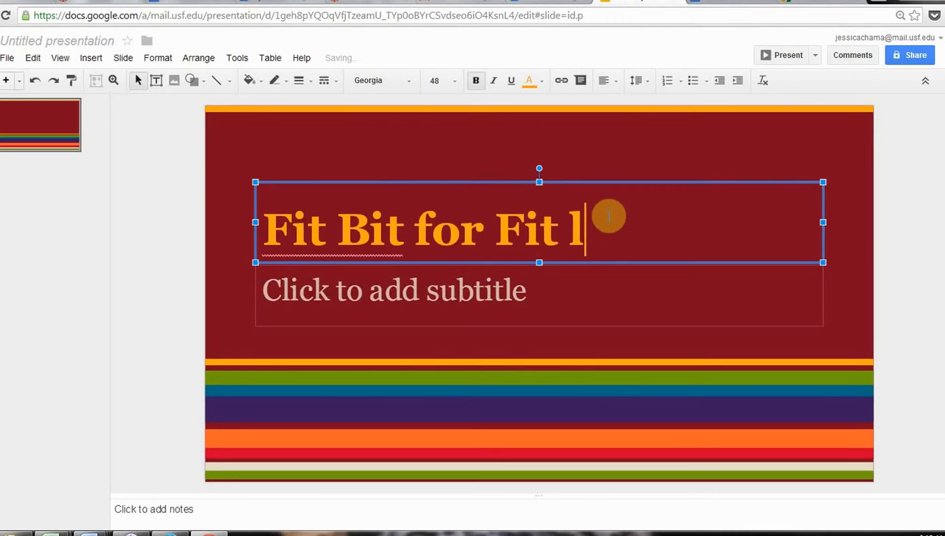
pyautogui.press('BackSpace')
pyautogui.write('Life?')
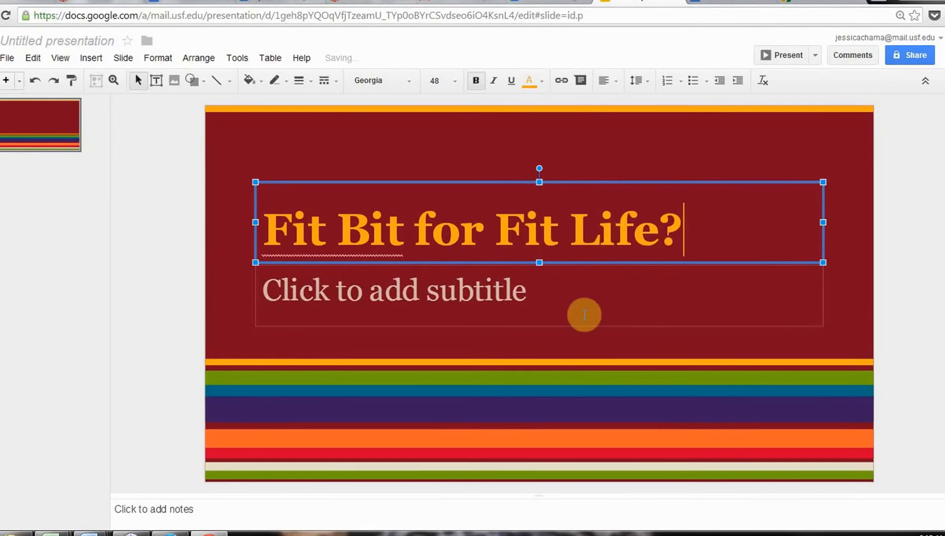
pyautogui.click(592, 298)
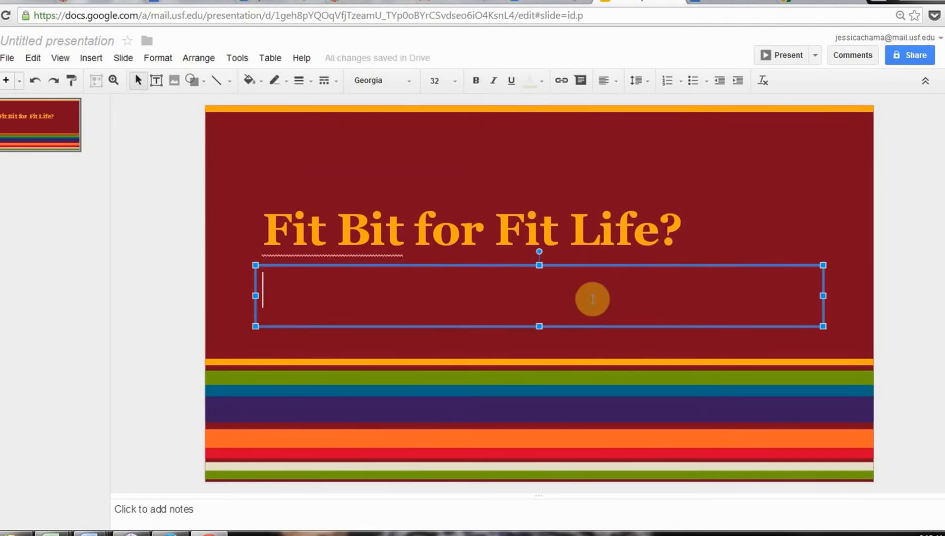
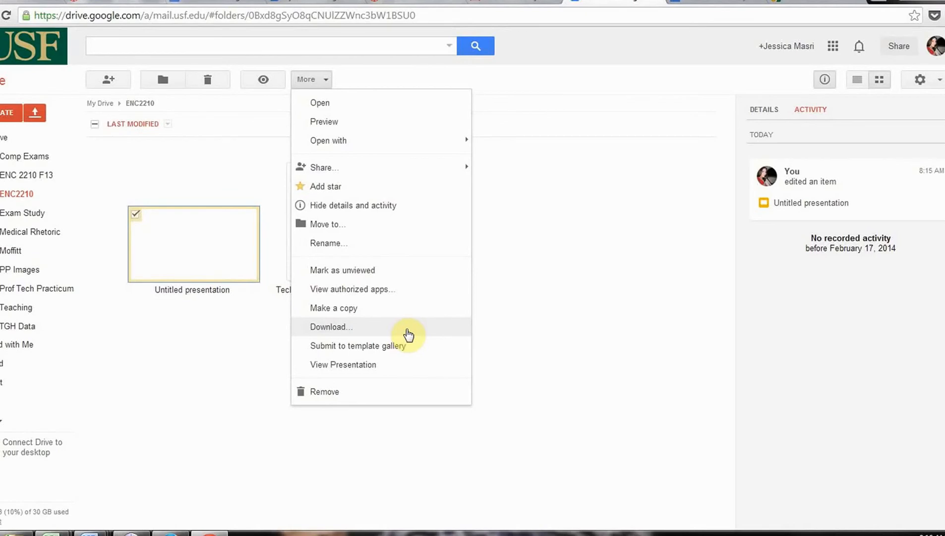
# - Download the selected untitled presentation in the ENC2210 folder in PowerPoint (.pptx) format
pyautogui.click(406, 330)
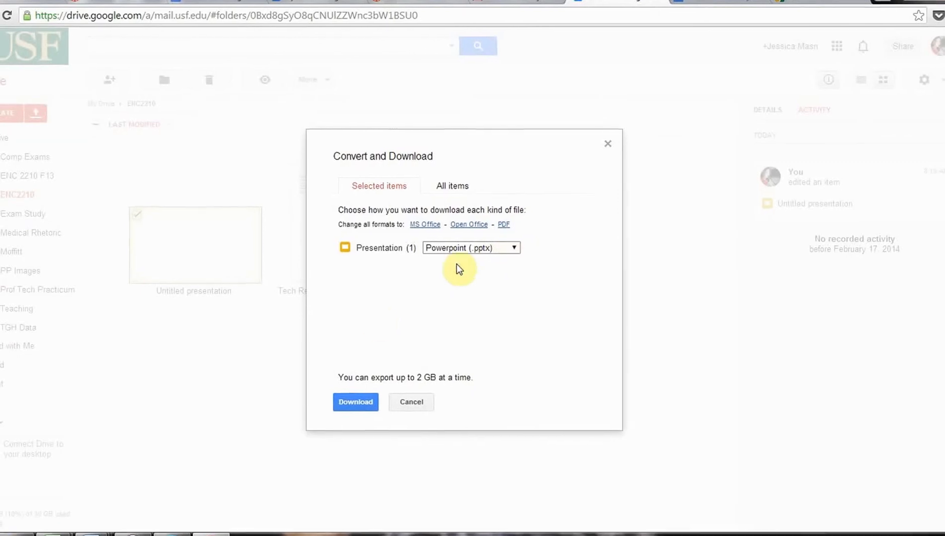
pyautogui.click(361, 402)
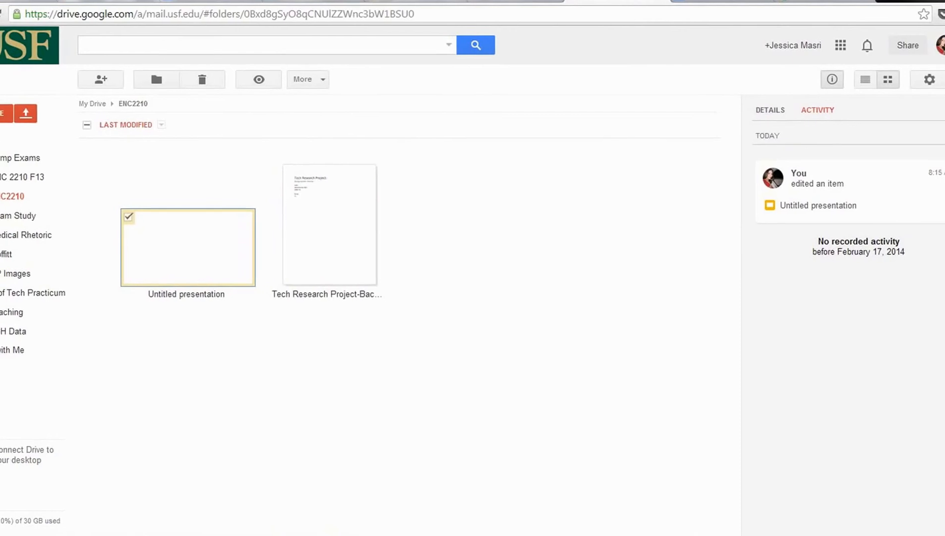
pyautogui.moveTo(241, 512)
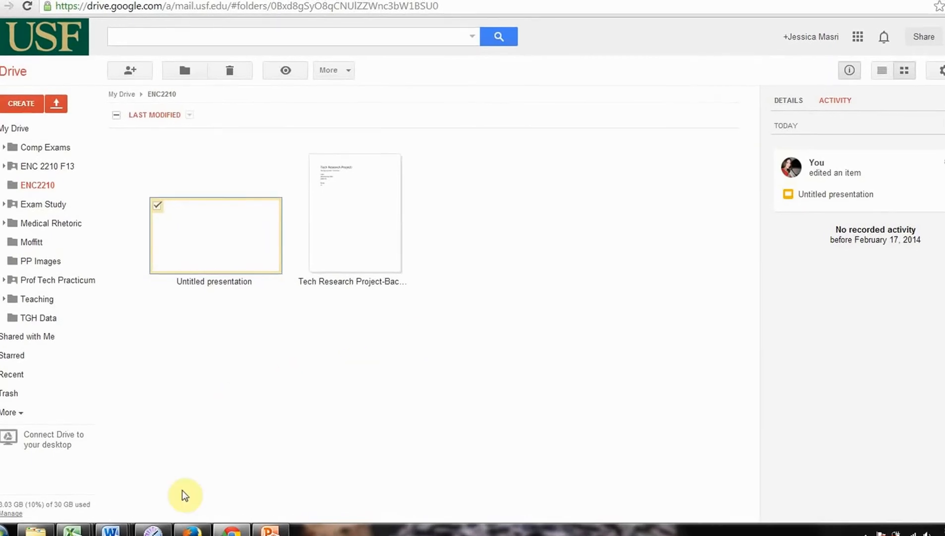
pyautogui.moveTo(113, 532)
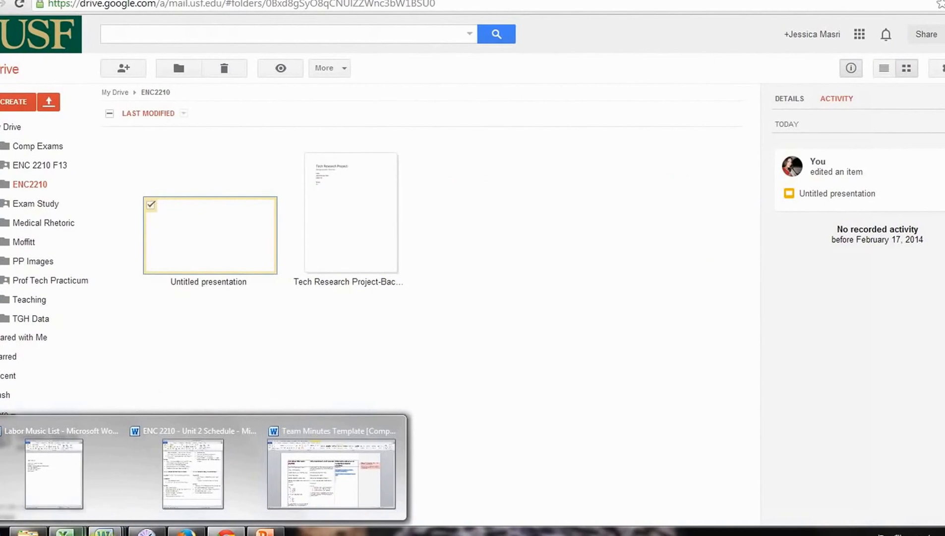
pyautogui.click(557, 315)
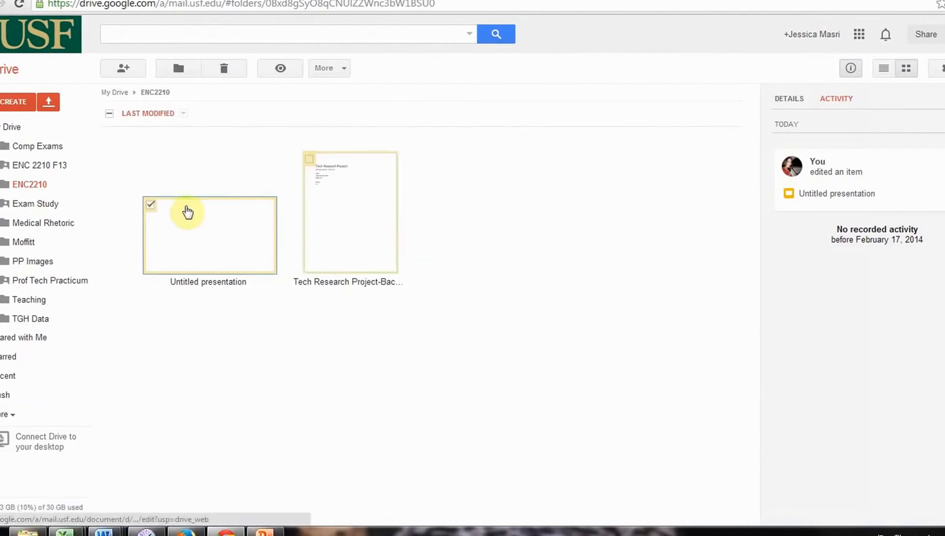
# - Deselect the presentation, download the Tech Research Project backgrounder document in Microsoft Word (.docx) format and open the downloaded file in Word
pyautogui.click(149, 203)
pyautogui.doubleClick(325, 171)
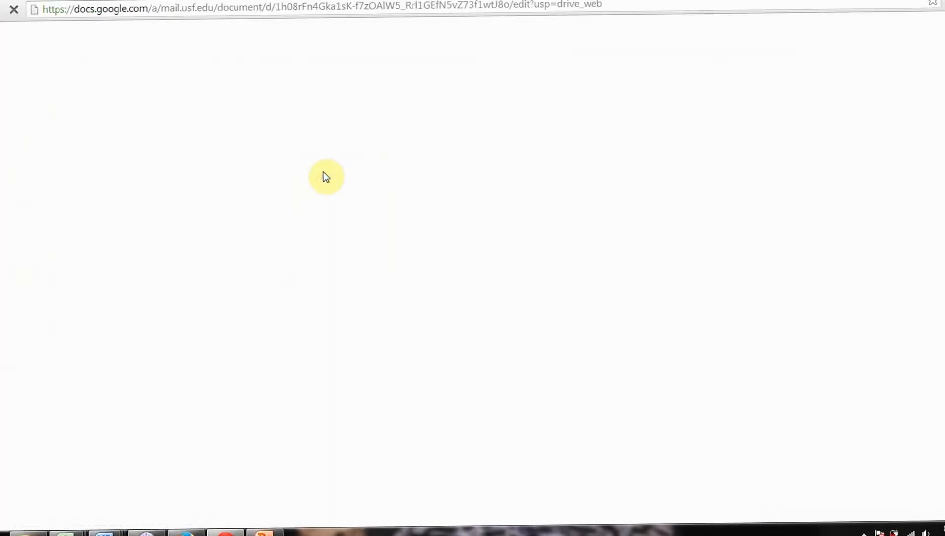
pyautogui.click(687, 0)
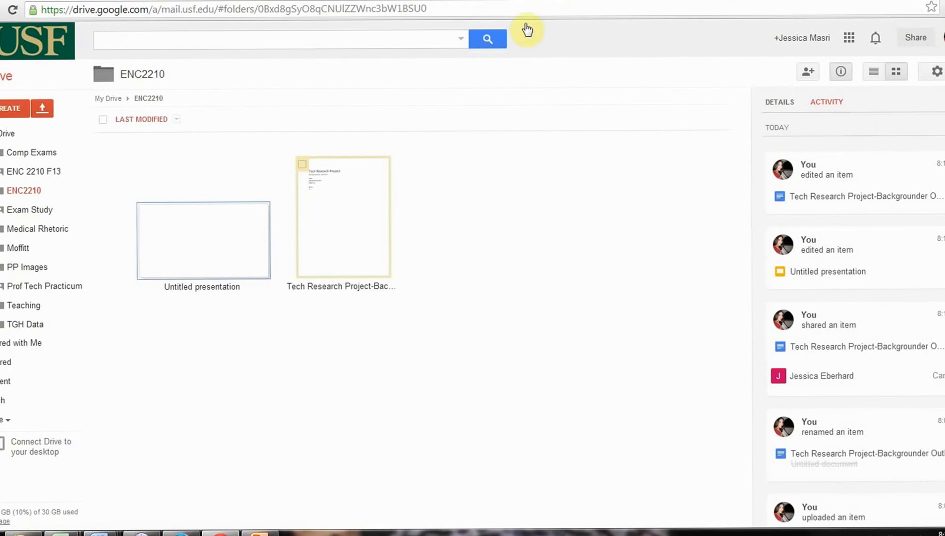
pyautogui.click(300, 165)
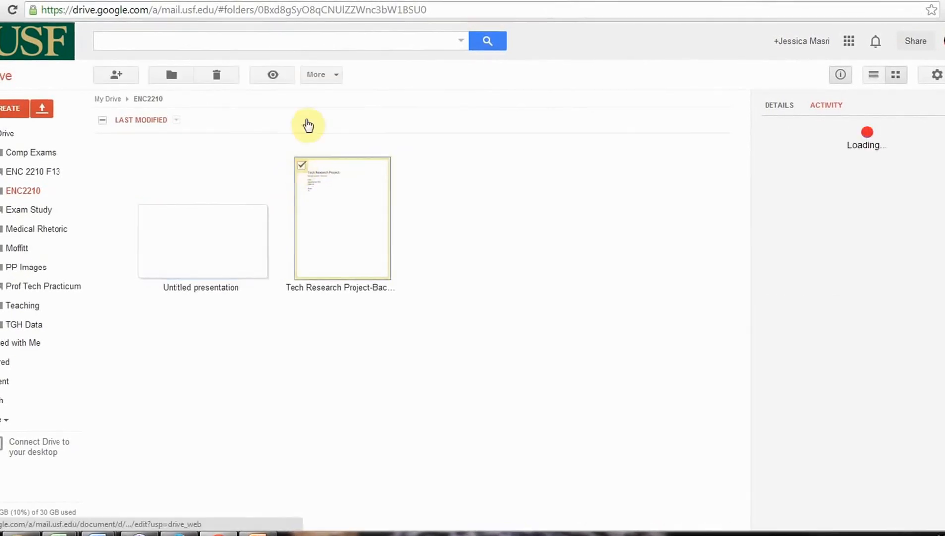
pyautogui.click(320, 75)
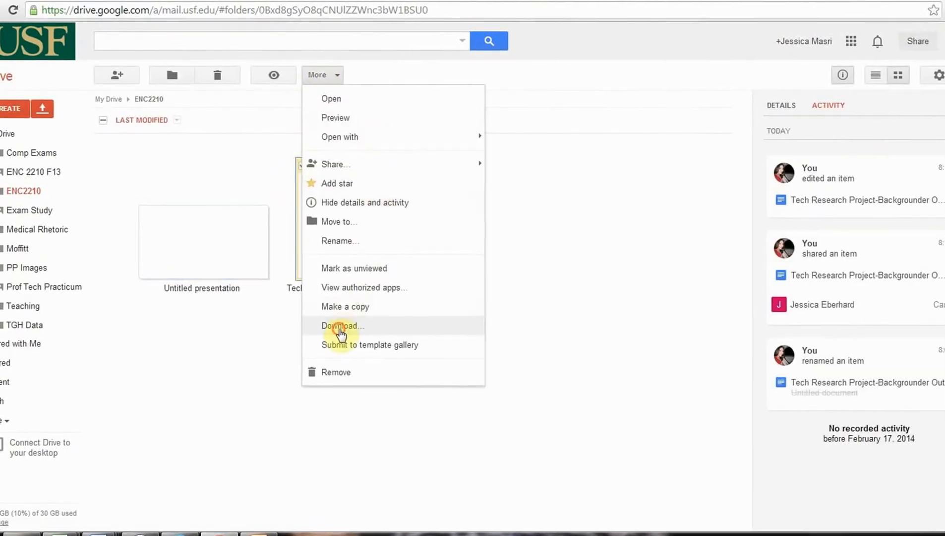
pyautogui.click(339, 328)
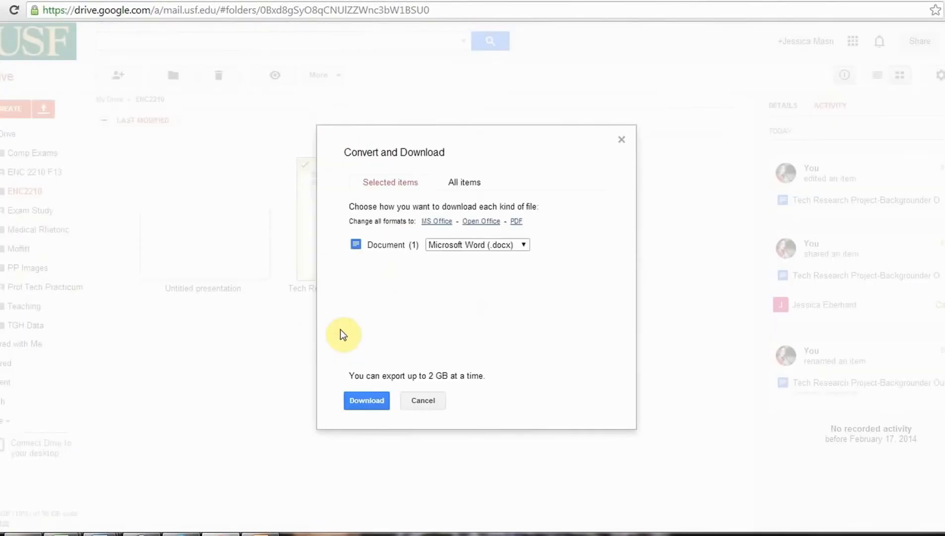
pyautogui.click(356, 401)
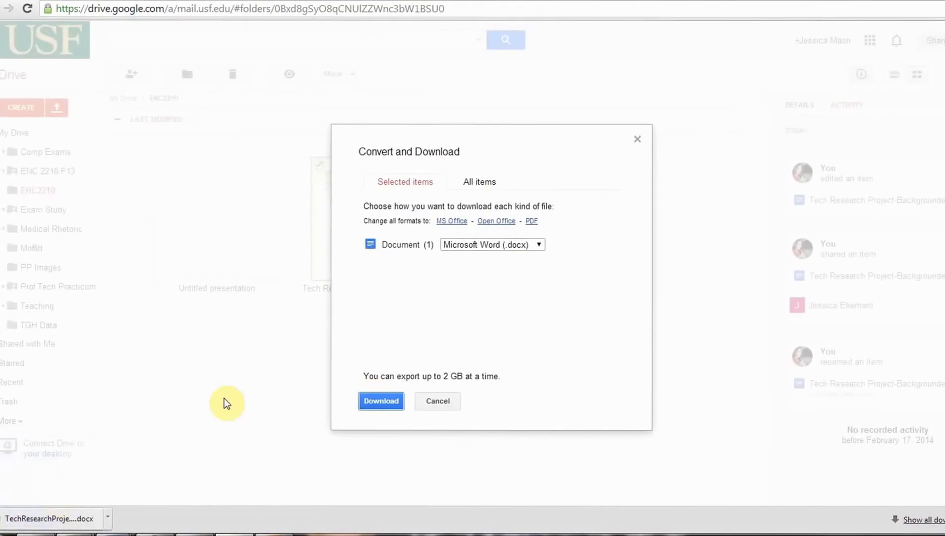
pyautogui.click(20, 518)
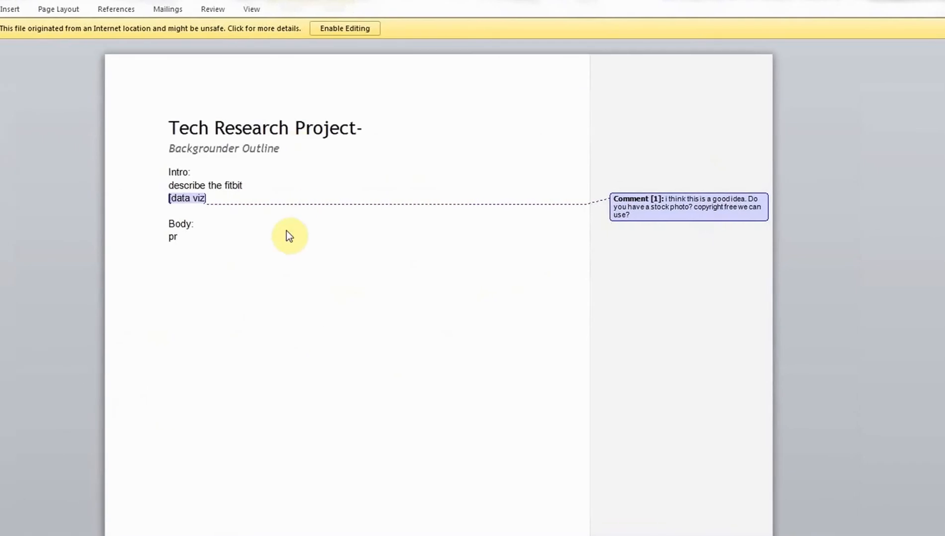
# - Enable editing of the downloaded document and delete the comment attached to the "[data viz" line
pyautogui.click(740, 207)
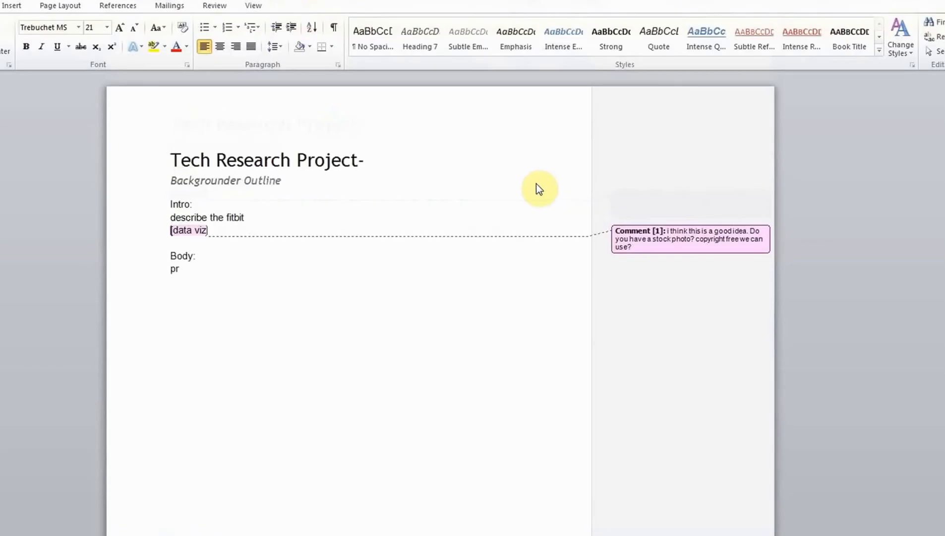
pyautogui.click(671, 241)
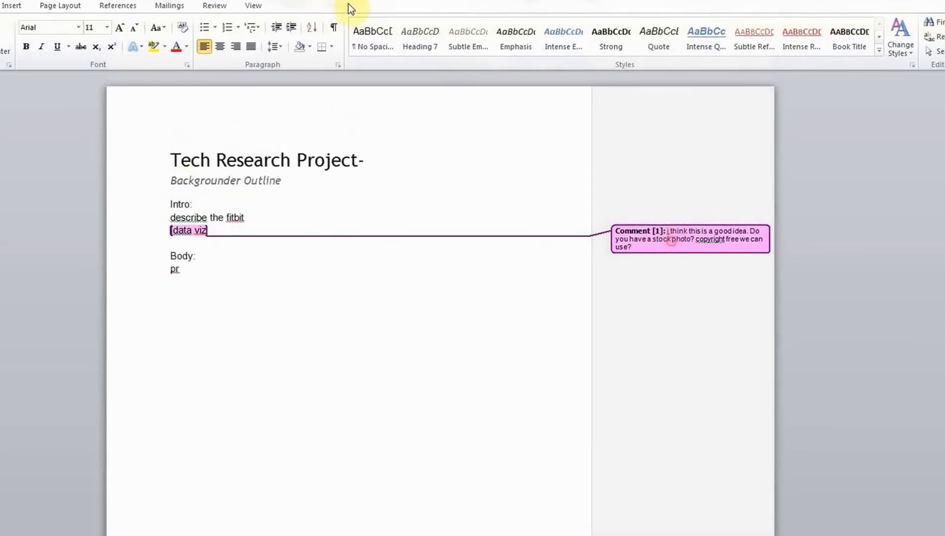
pyautogui.click(214, 5)
pyautogui.click(248, 21)
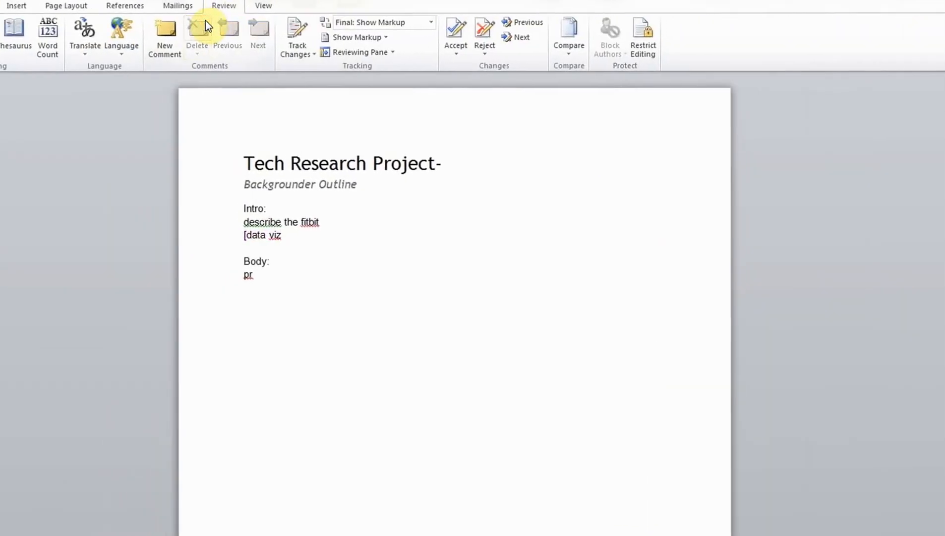
# - Begin saving the edited backgrounder document under the file name TechResearchProject-BackgrounderOutline, opening the save location dialog
pyautogui.click(21, 5)
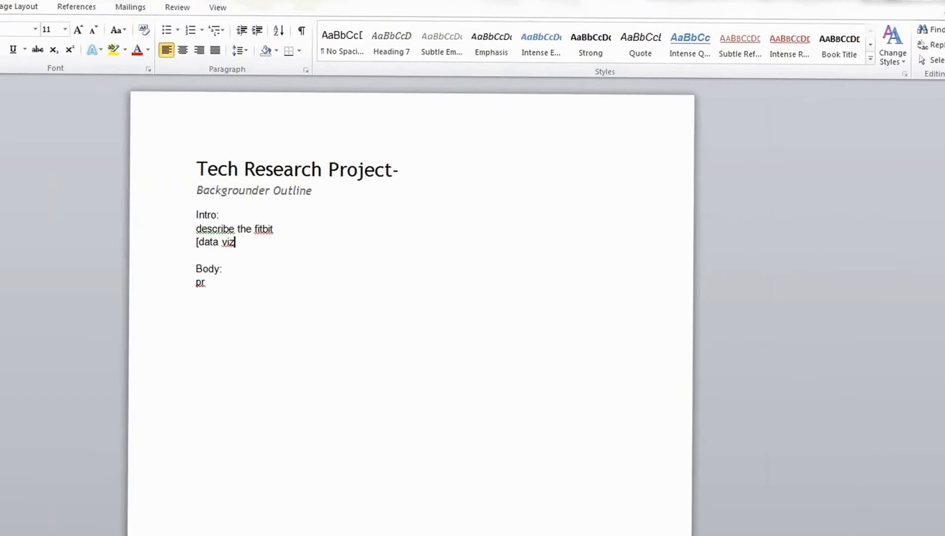
pyautogui.click(3, 7)
pyautogui.click(2, 10)
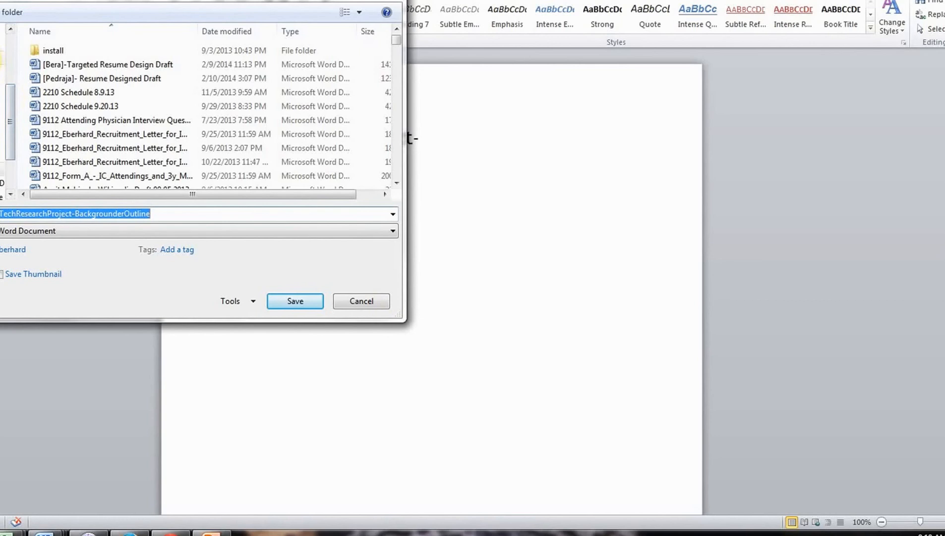
pyautogui.click(0, 59)
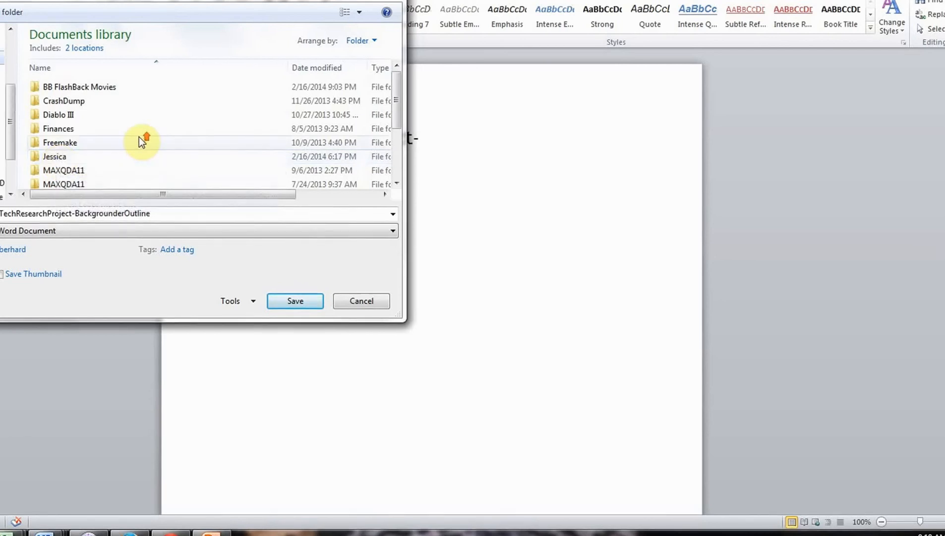
pyautogui.click(72, 158)
pyautogui.click(72, 158)
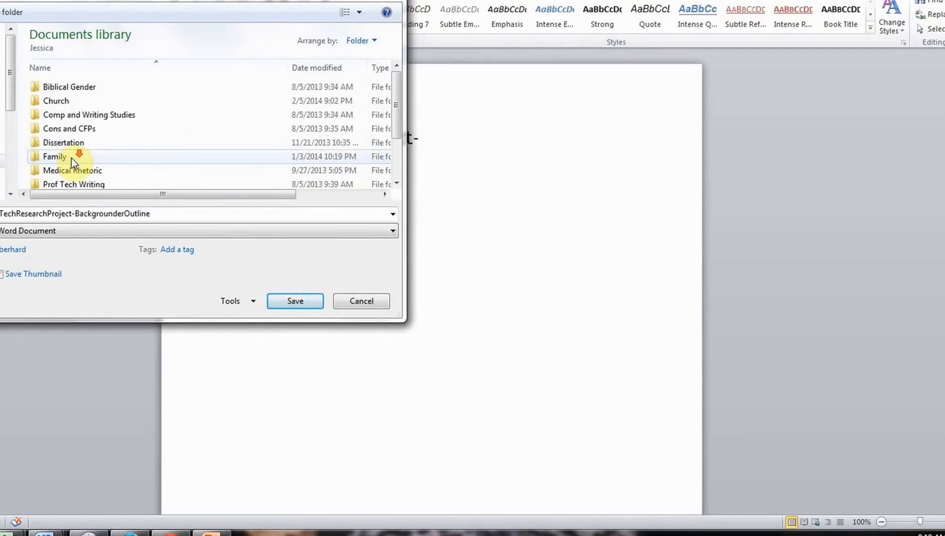
pyautogui.scroll(-1, 72, 158)
pyautogui.click(62, 169)
pyautogui.click(61, 169)
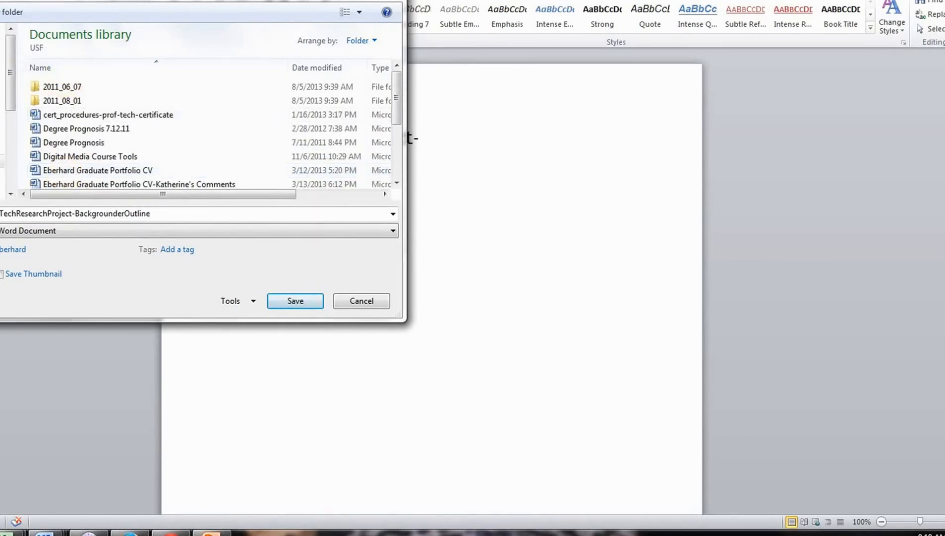
pyautogui.hotkey('alt', 'Left')
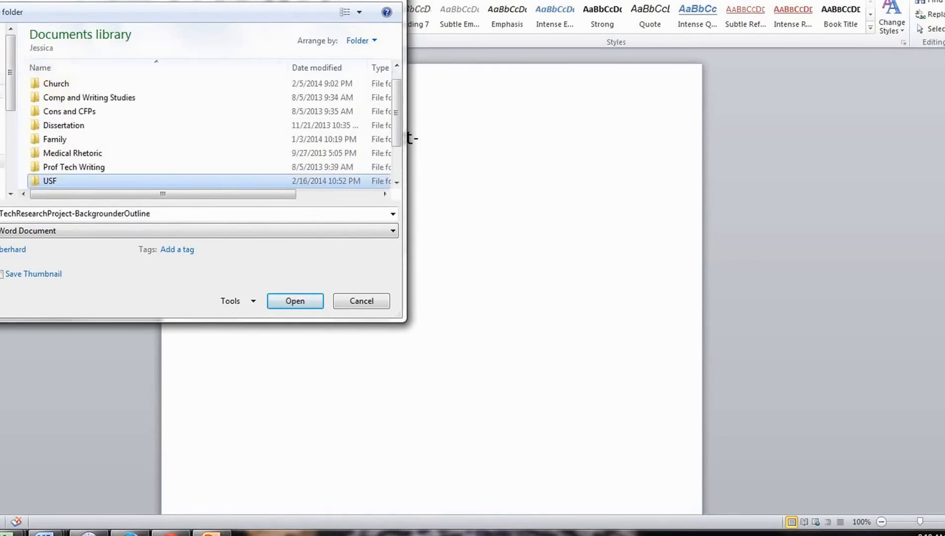
# - Save TechResearchProject-BackgrounderOutline as a Word Document in the Downloads folder
pyautogui.click(1, 92)
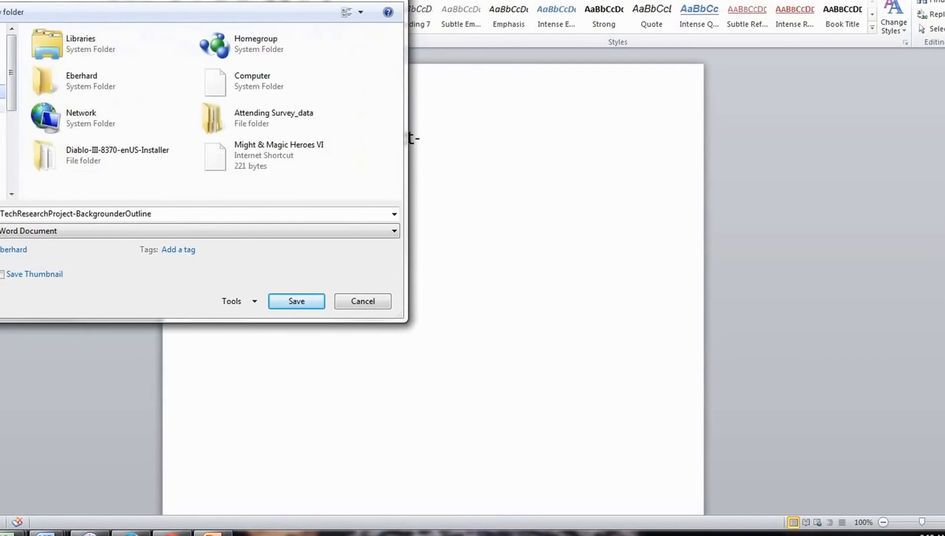
pyautogui.click(1, 106)
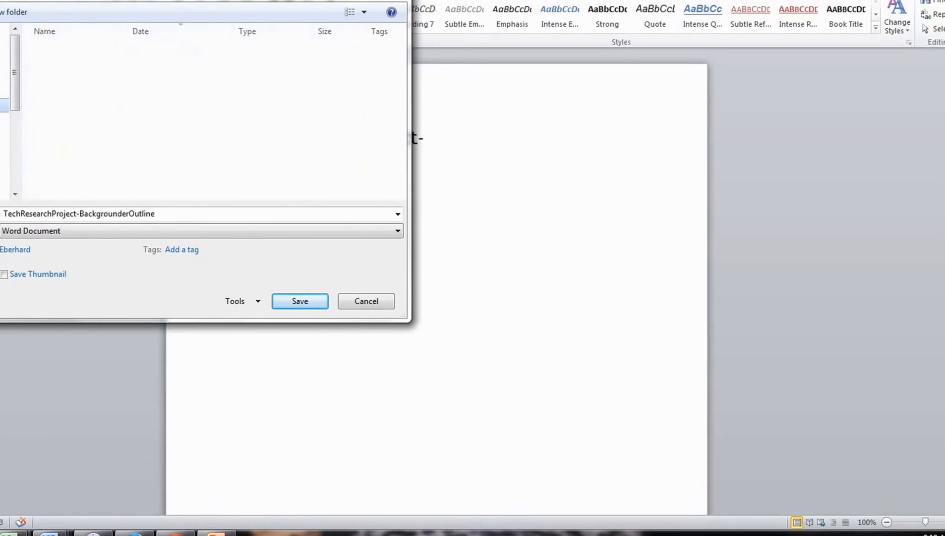
pyautogui.click(315, 303)
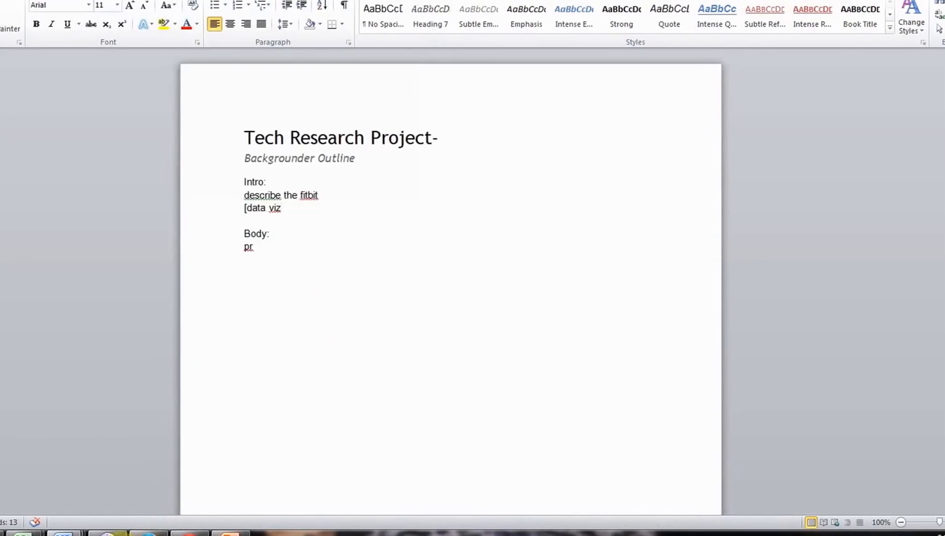
# - Switch to Google Drive in Chrome, deselect the backgrounder document and start a file upload to the ENC2210 folder
pyautogui.click(194, 533)
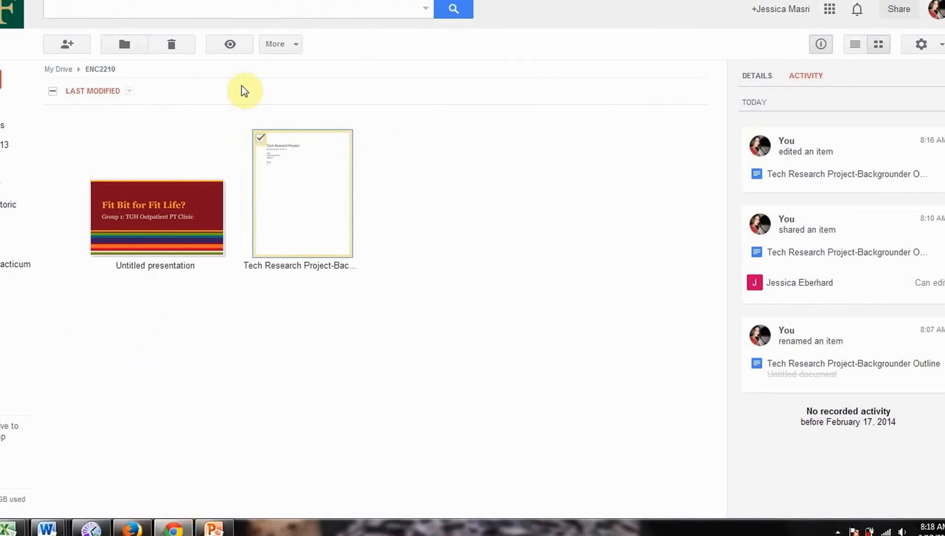
pyautogui.click(260, 138)
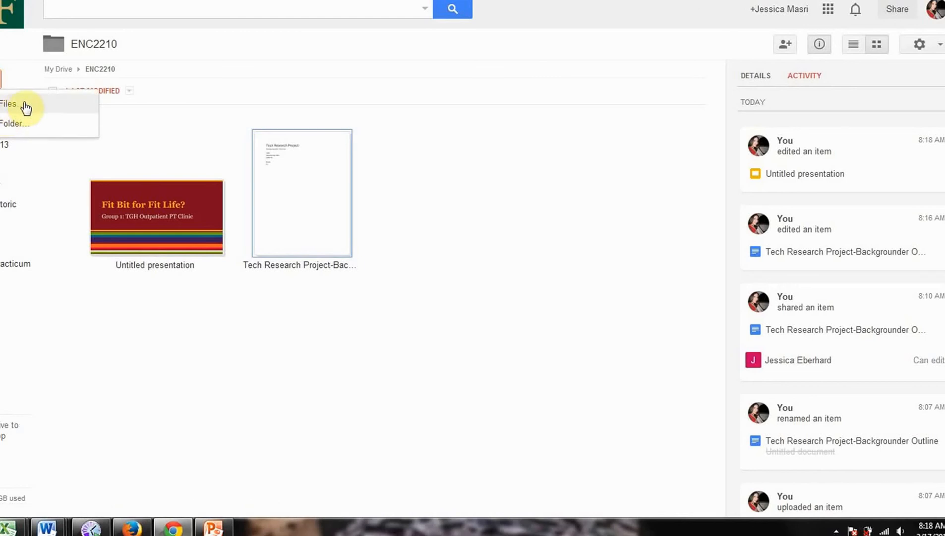
pyautogui.click(23, 104)
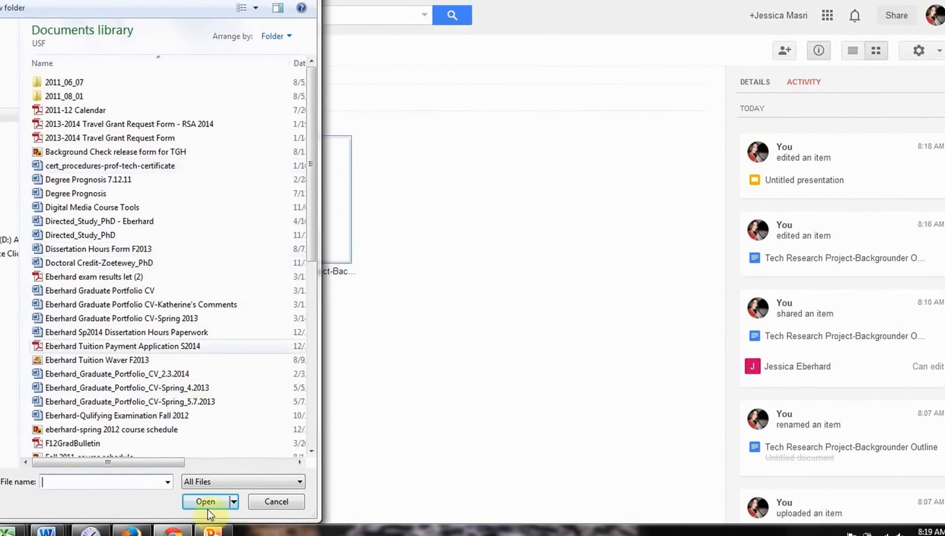
# - Search the Downloads folder for "tech" and upload the TechResearchProject-BackgrounderOutline Word file to ENC2210
pyautogui.moveTo(42, 1); pyautogui.dragTo(631, 1)
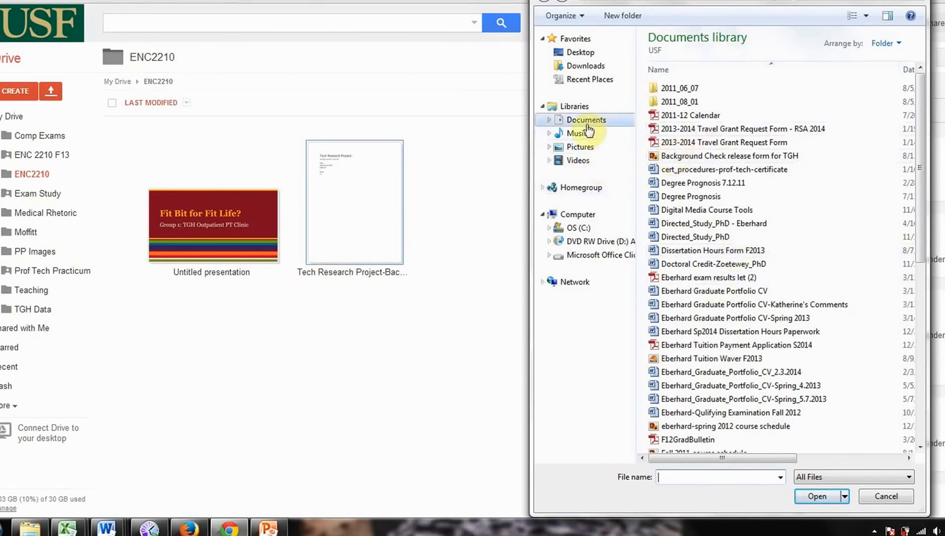
pyautogui.click(591, 68)
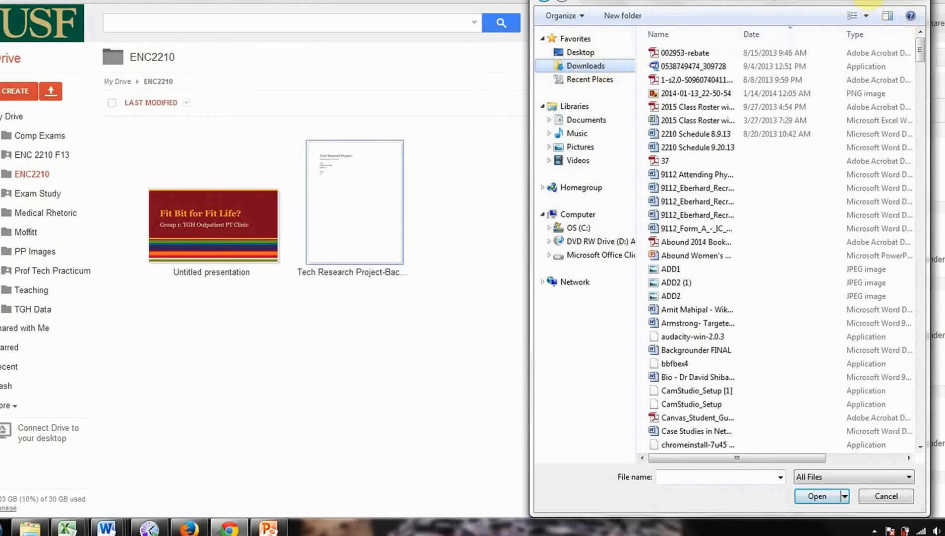
pyautogui.click(871, 3)
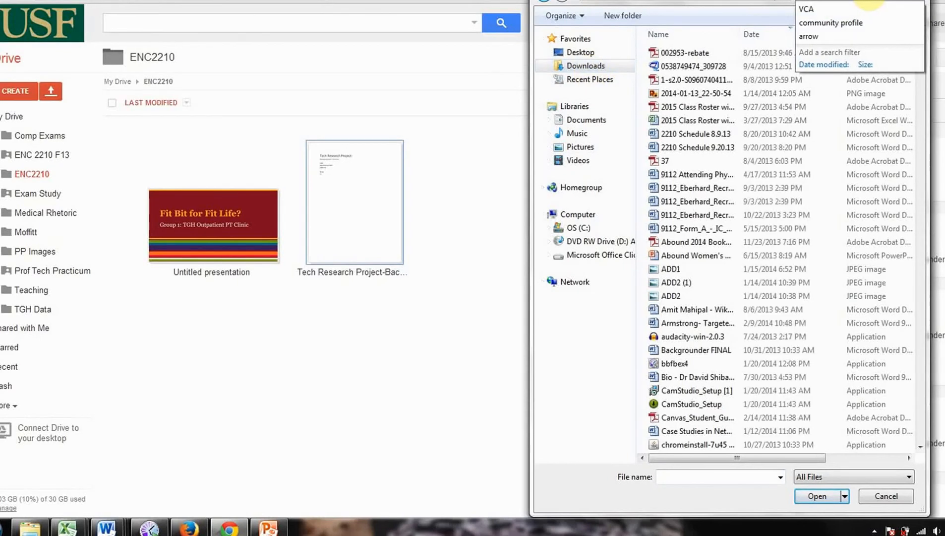
pyautogui.write('tech')
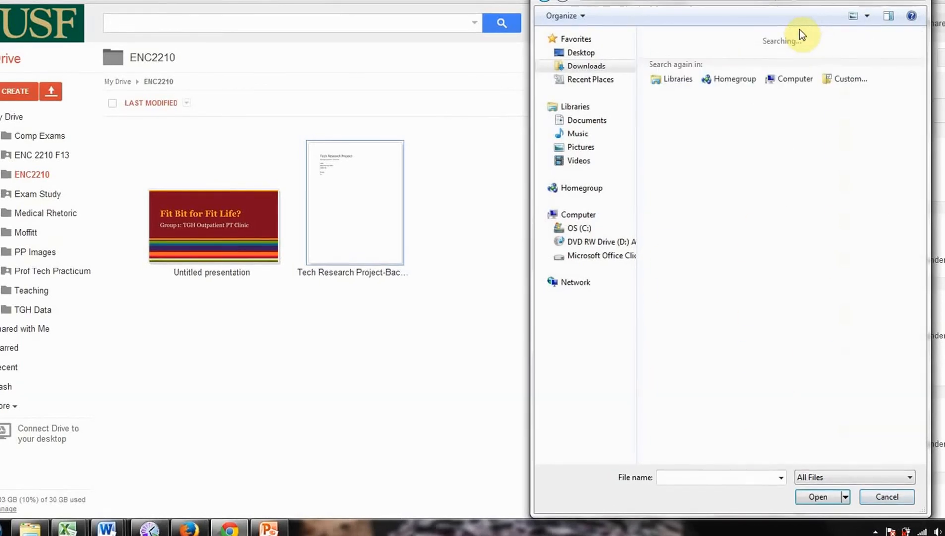
pyautogui.click(706, 67)
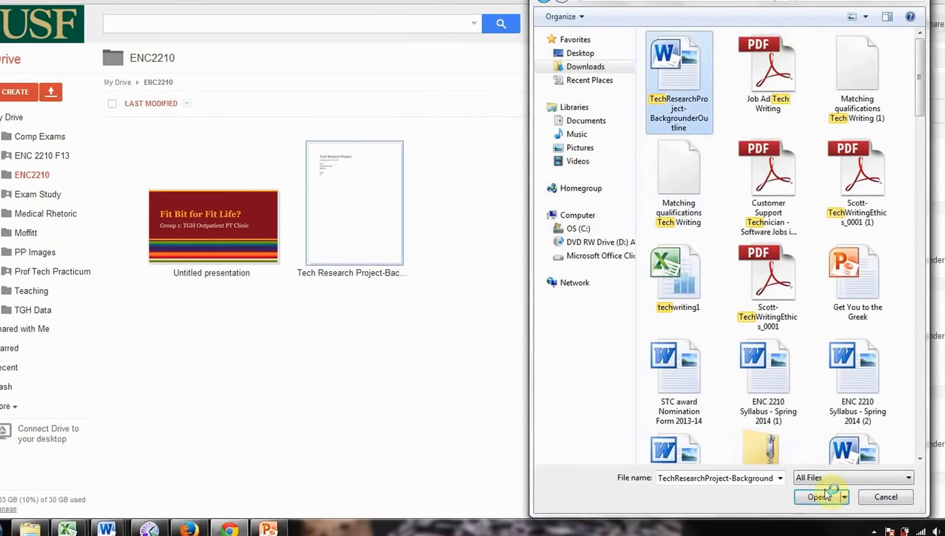
pyautogui.click(825, 496)
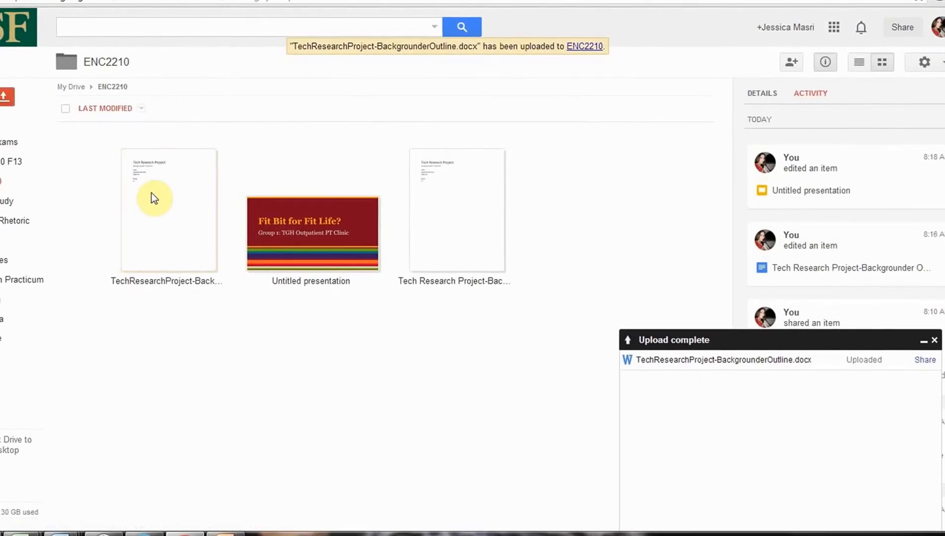
# - Preview the uploaded TechResearchProject-BackgrounderOutline.docx, look through its page and open it in the full document viewer
pyautogui.doubleClick(151, 193)
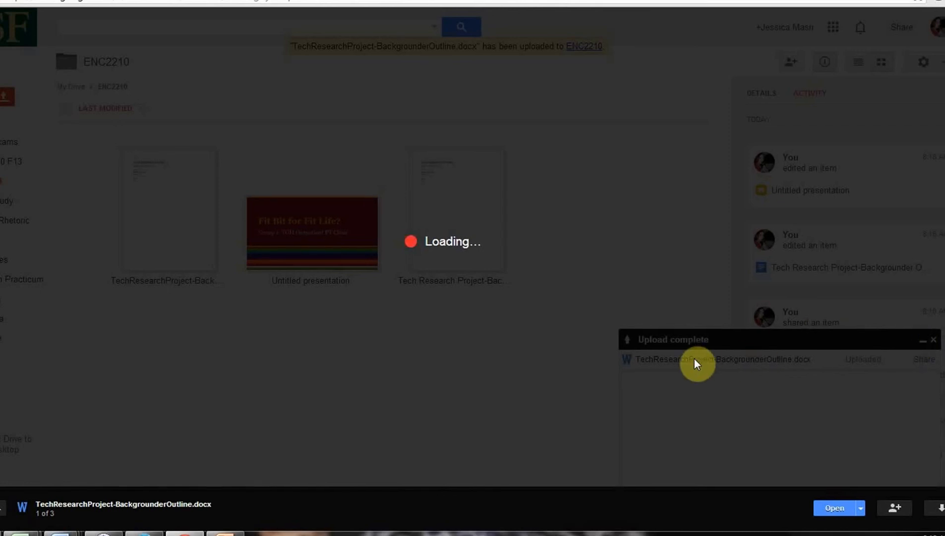
pyautogui.scroll(-3, 422, 300)
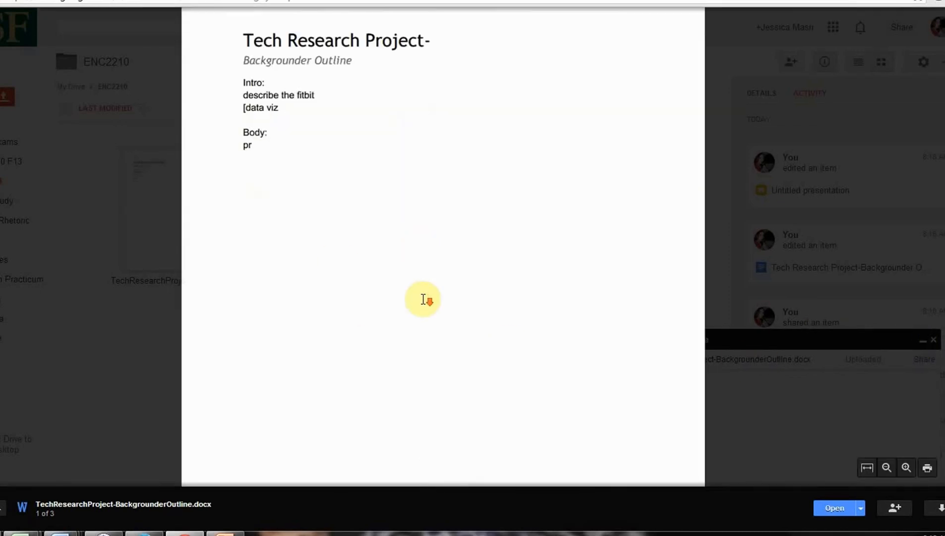
pyautogui.scroll(-5, 423, 299)
pyautogui.scroll(8, 423, 299)
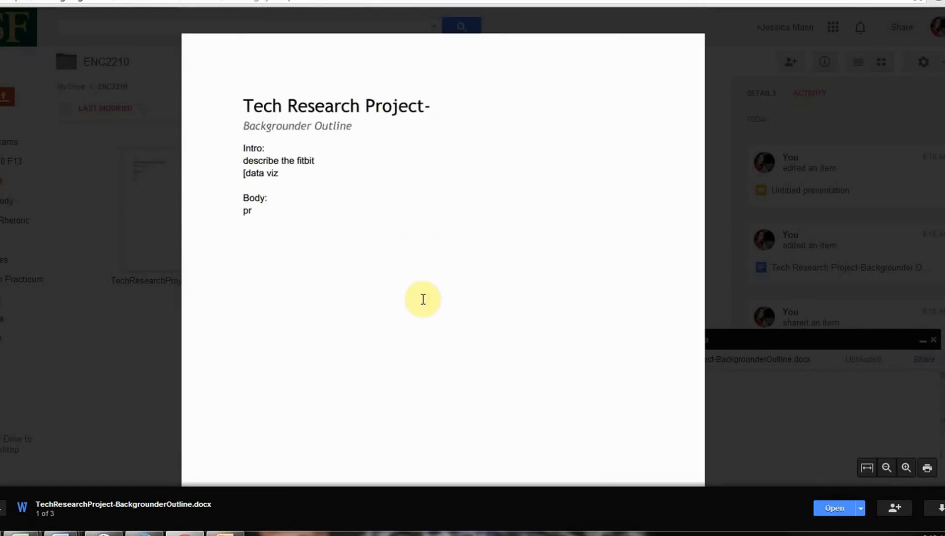
pyautogui.click(821, 504)
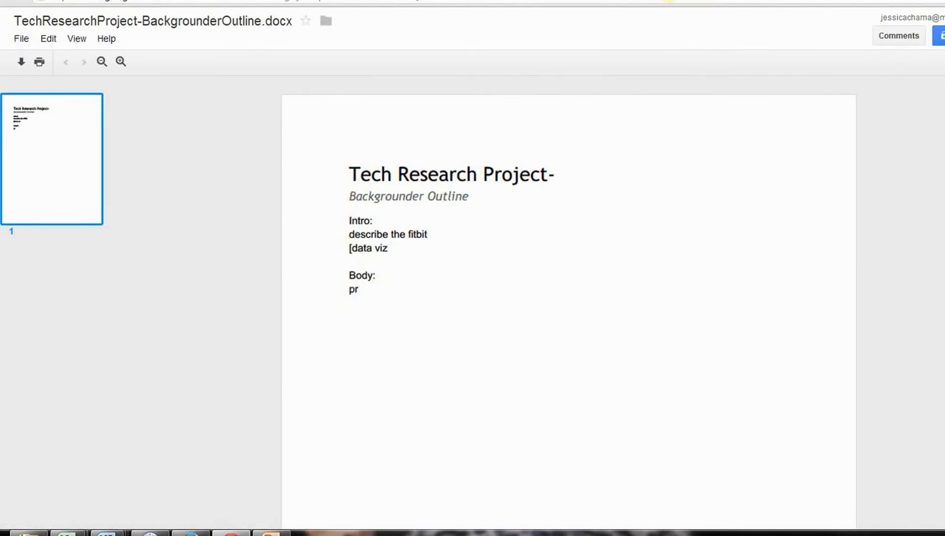
# - Try selecting the document's text, including the three Intro lines, and check the commenting options for the uploaded Word file
pyautogui.click(315, 159)
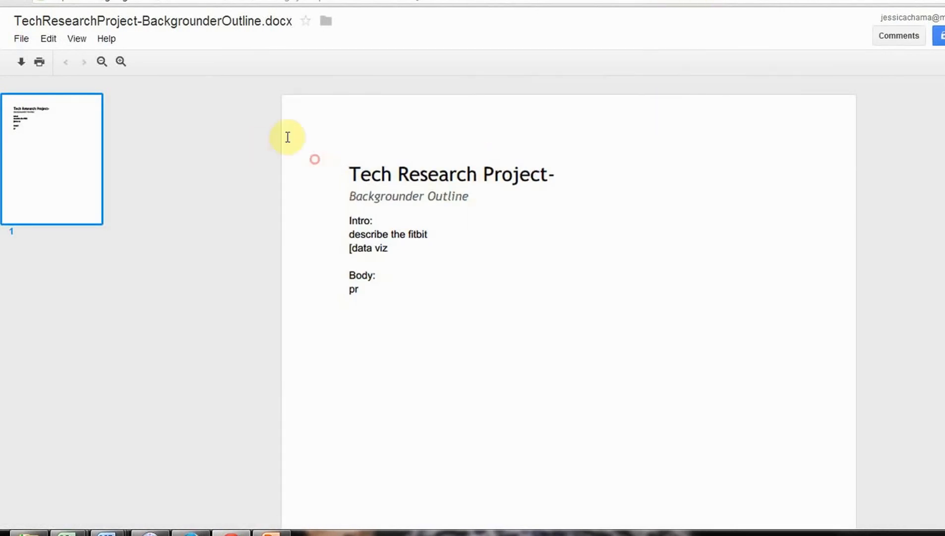
pyautogui.click(423, 160)
pyautogui.click(345, 173)
pyautogui.moveTo(346, 172); pyautogui.dragTo(449, 249)
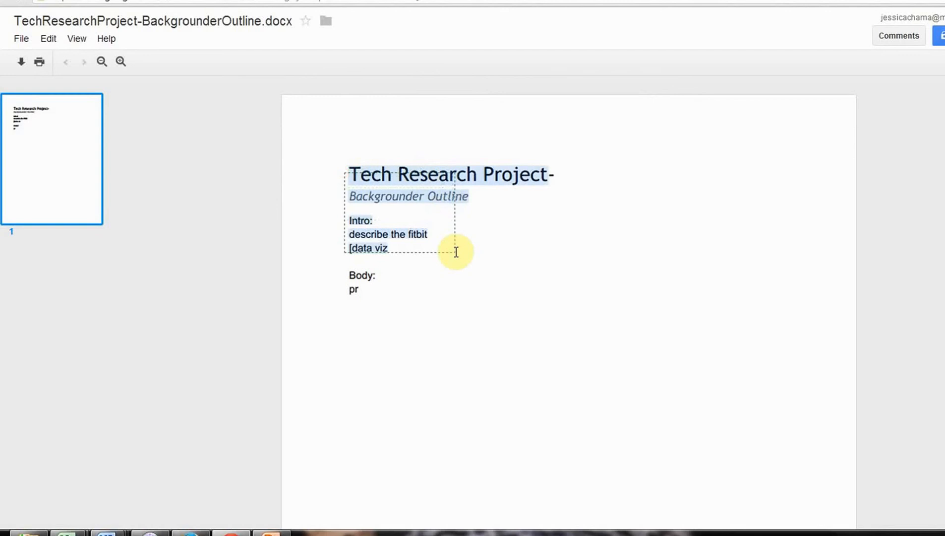
pyautogui.click(801, 137)
pyautogui.moveTo(346, 220); pyautogui.dragTo(432, 248)
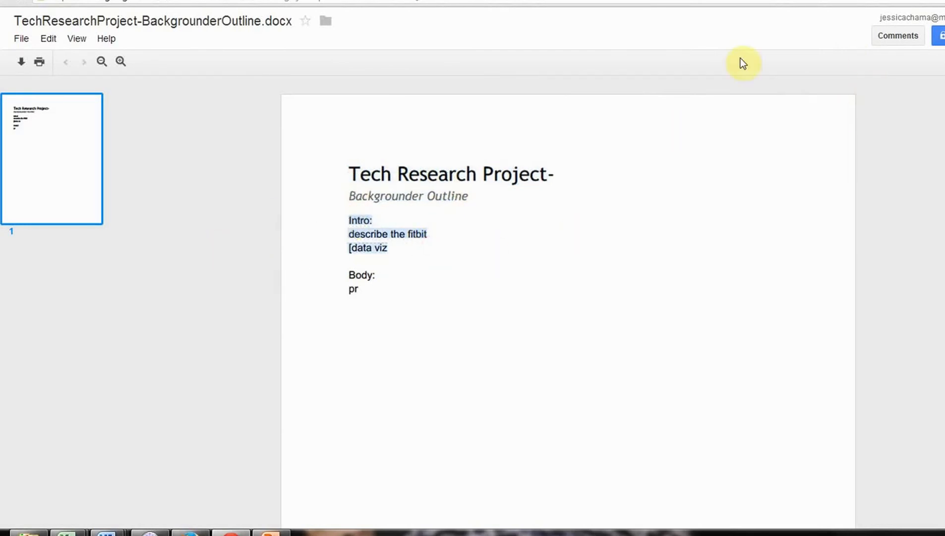
pyautogui.click(904, 36)
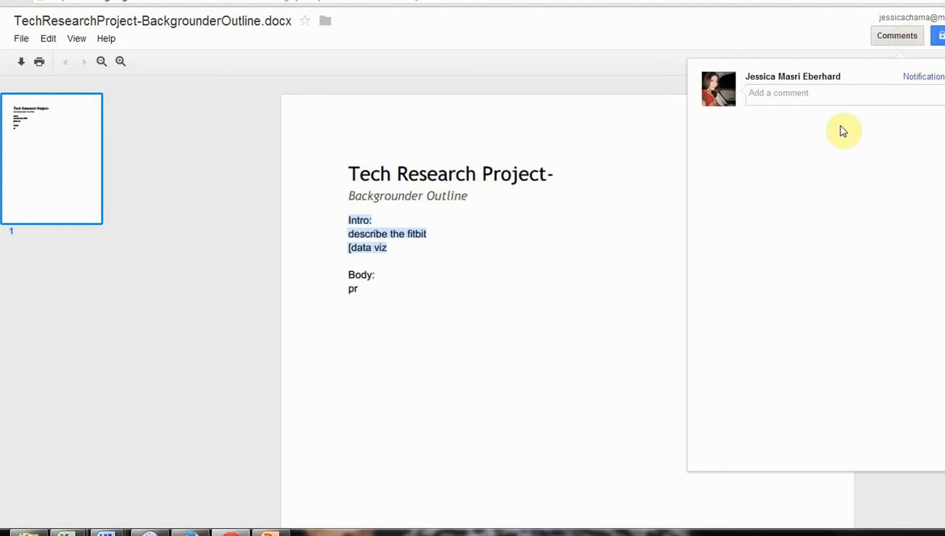
pyautogui.click(576, 230)
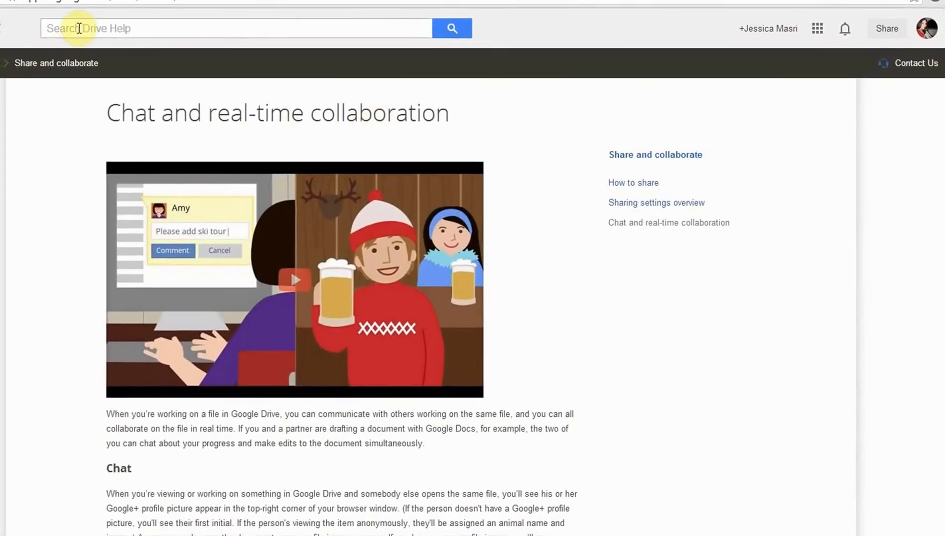
# - Search the web for "how to upload a word doc to google drive"
pyautogui.click(141, 30)
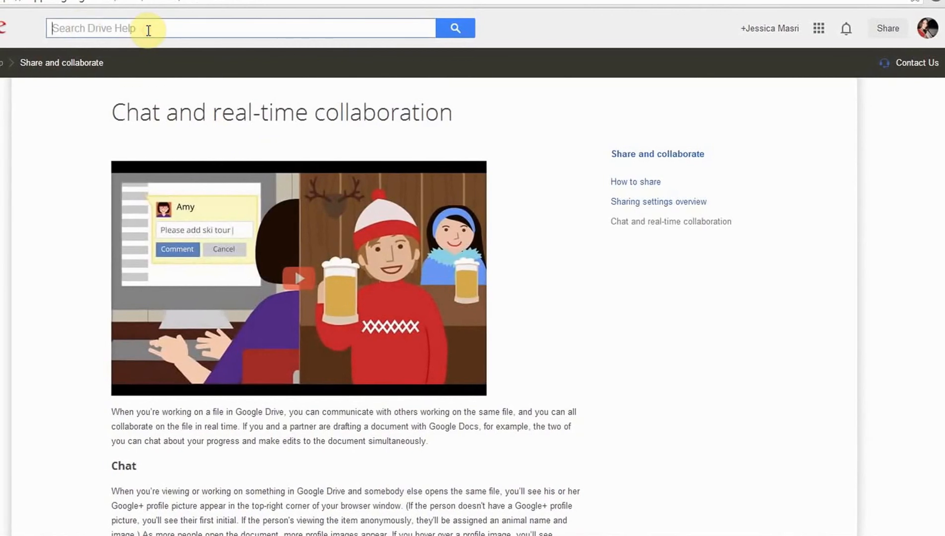
pyautogui.click(101, 2)
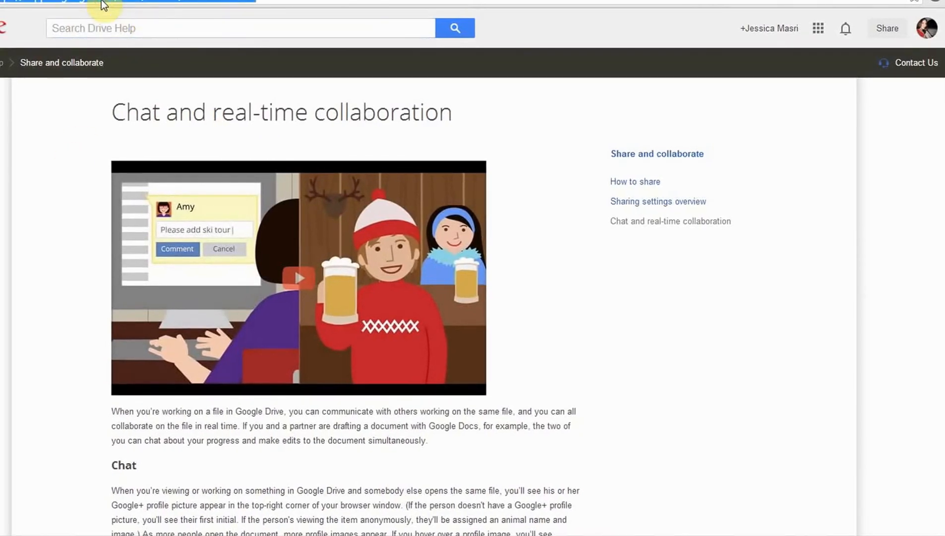
pyautogui.write('how to')
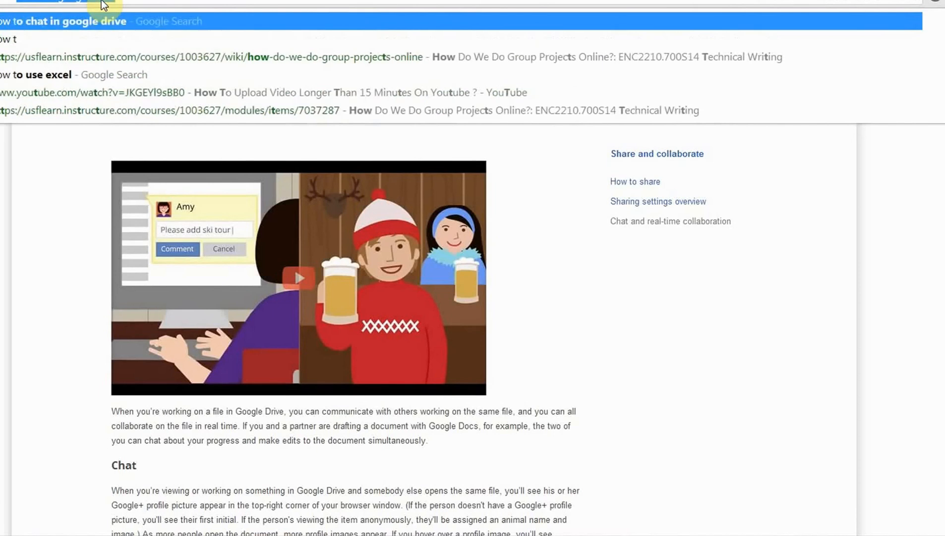
pyautogui.write(' upload a w')
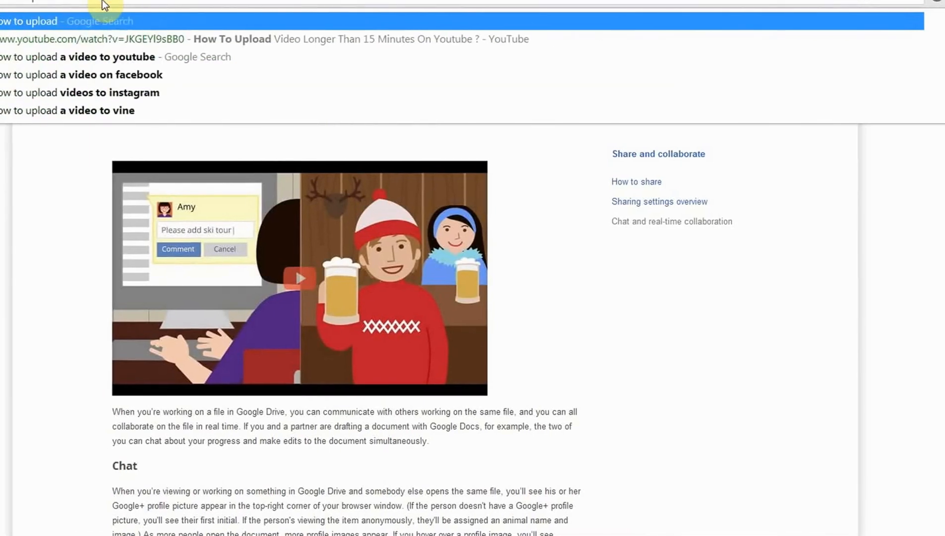
pyautogui.write('ord doc to goog')
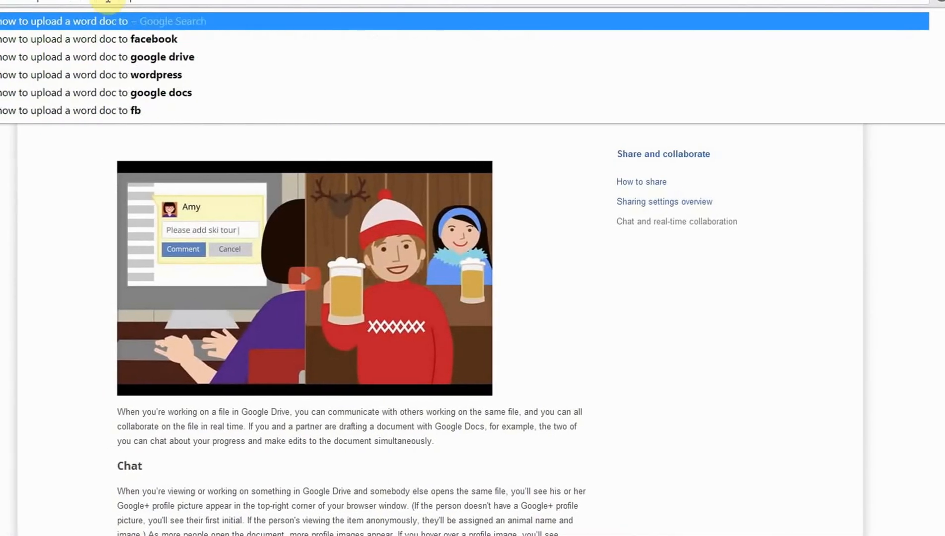
pyautogui.write('le drive')
pyautogui.press('Return')
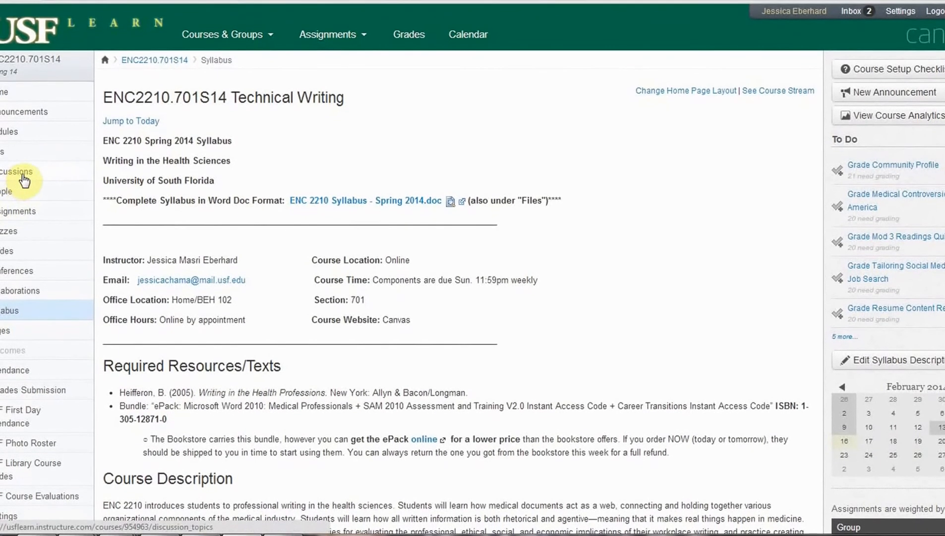
# - View the Collaborations page of the ENC2210.700S14 course in Canvas and examine the group Member Info Page entries
pyautogui.click(22, 176)
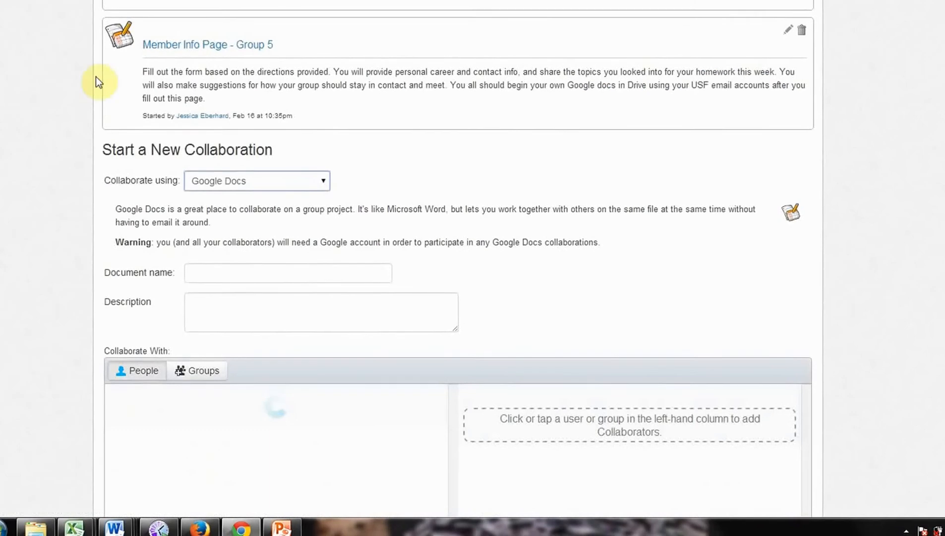
pyautogui.scroll(15, 93, 80)
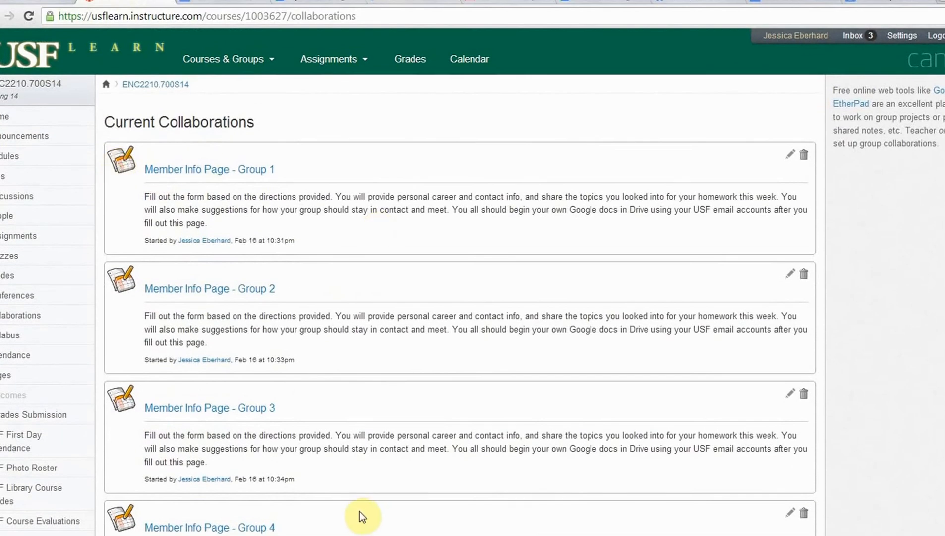